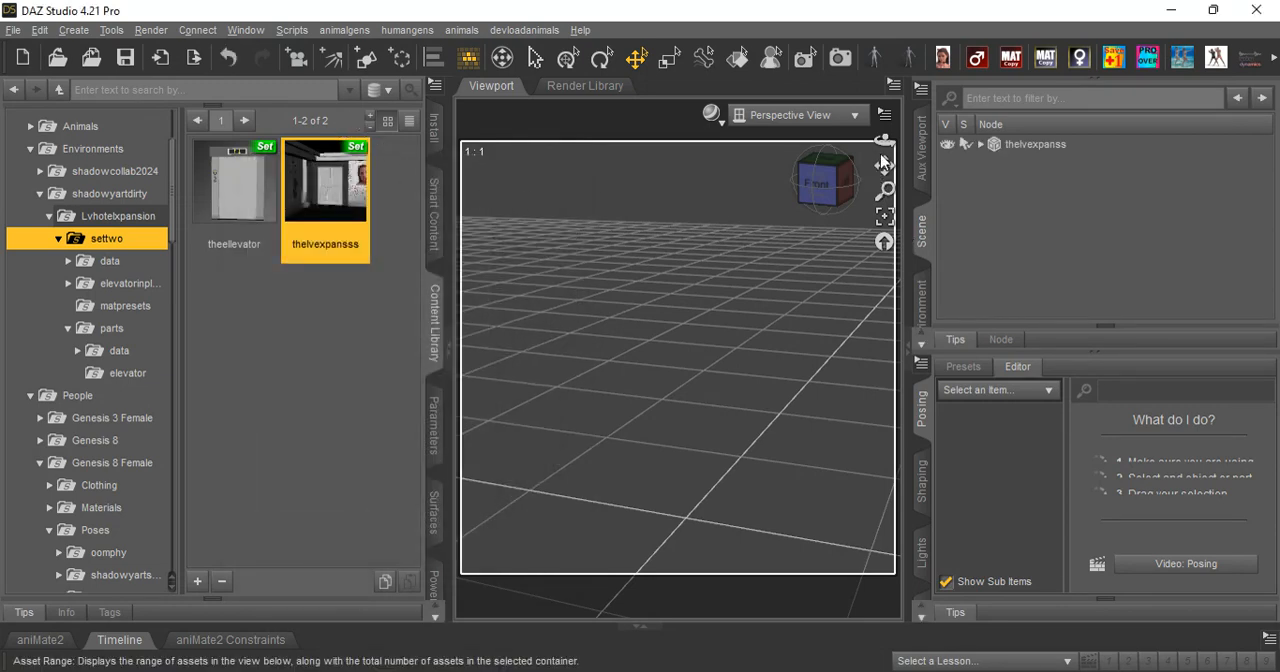
Frame the thelvexpanss environment in the view and add the theellevator set to the scene.
click(998, 144)
click(884, 215)
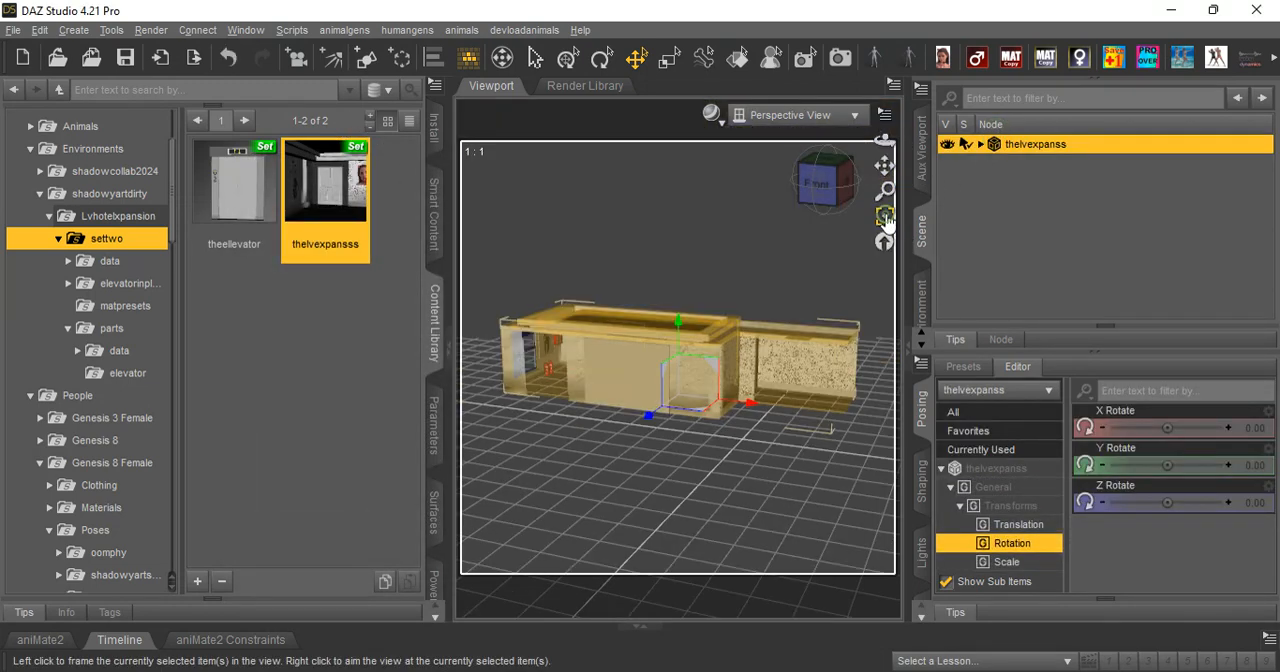
mouse_move(886, 146)
mouse_down()
mouse_move(896, 158)
mouse_move(876, 150)
mouse_move(886, 146)
mouse_up()
double_click(216, 178)
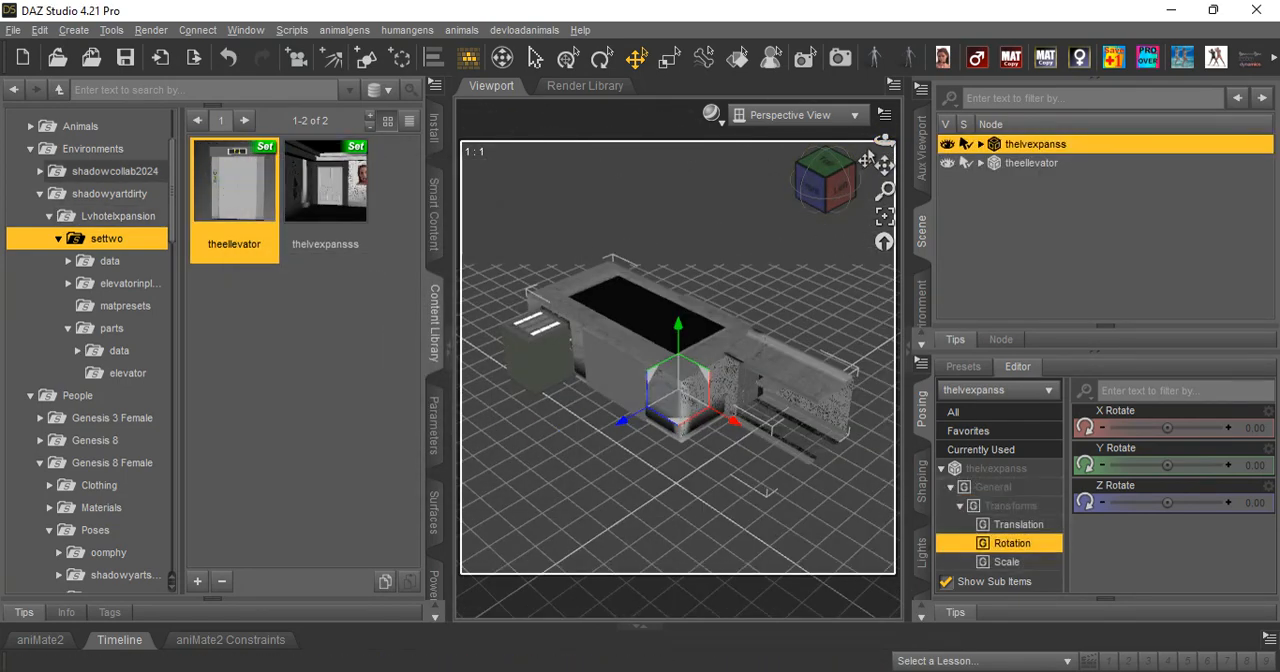
Select the theellevator set, frame it and examine the elevator cabin's interior from the side.
drag(884, 141, 894, 138)
click(551, 374)
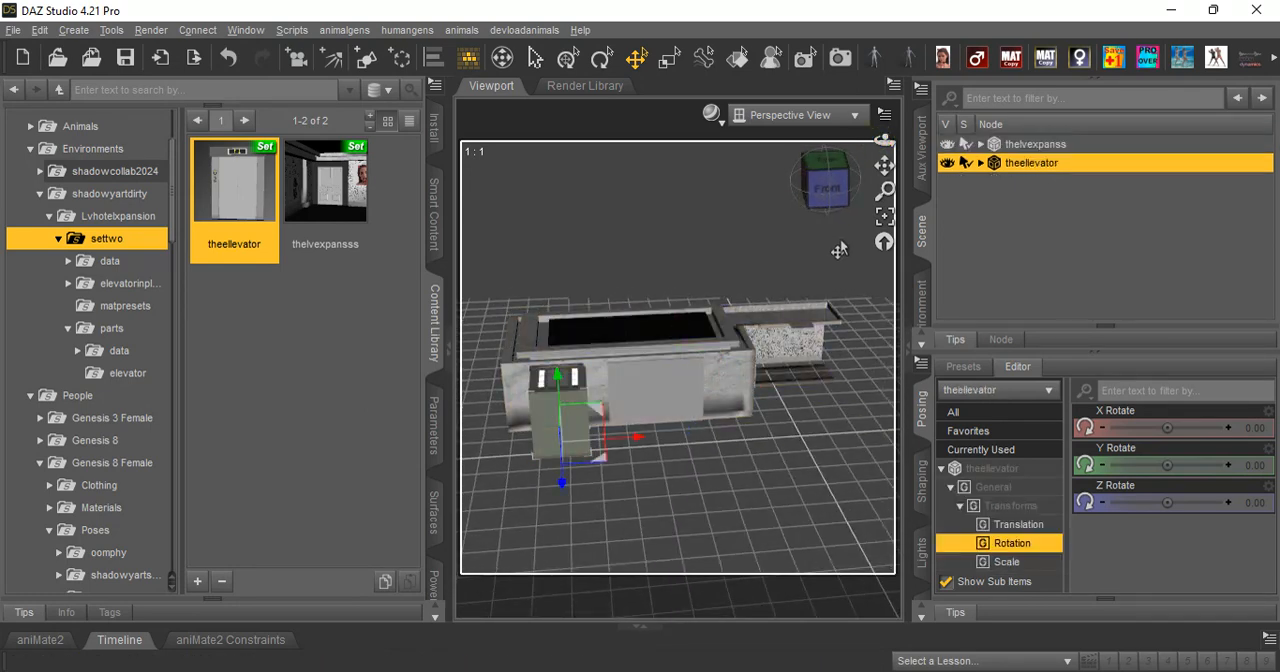
click(883, 217)
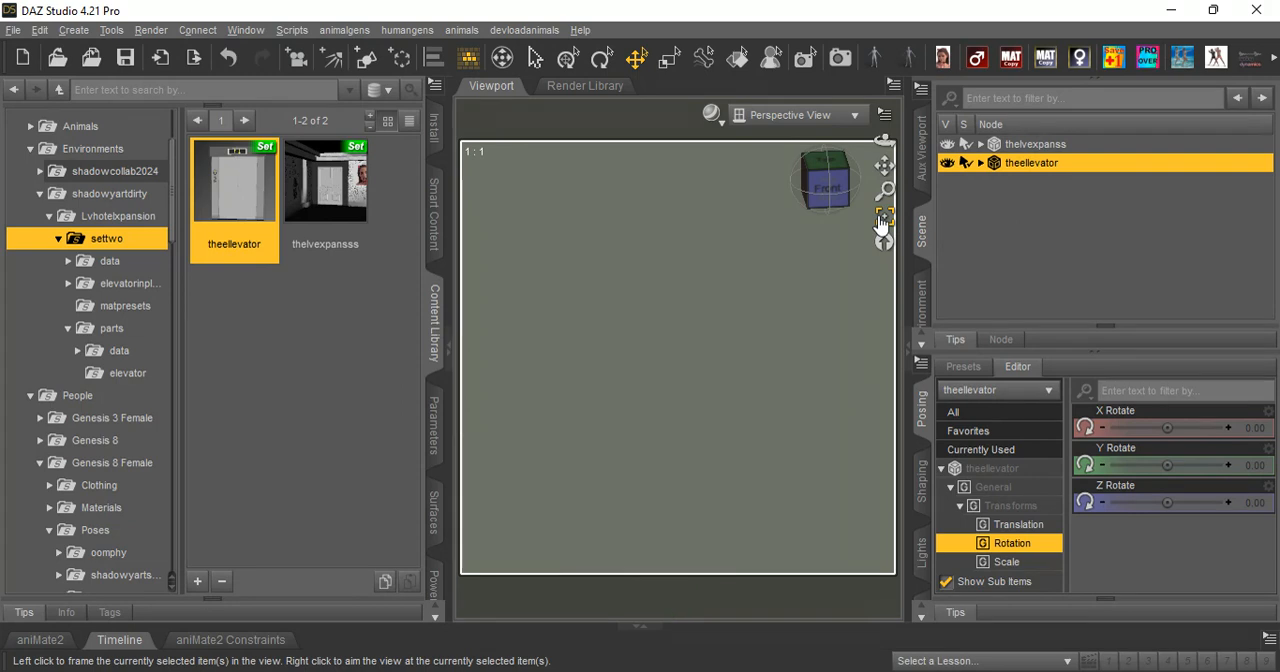
drag(884, 141, 872, 143)
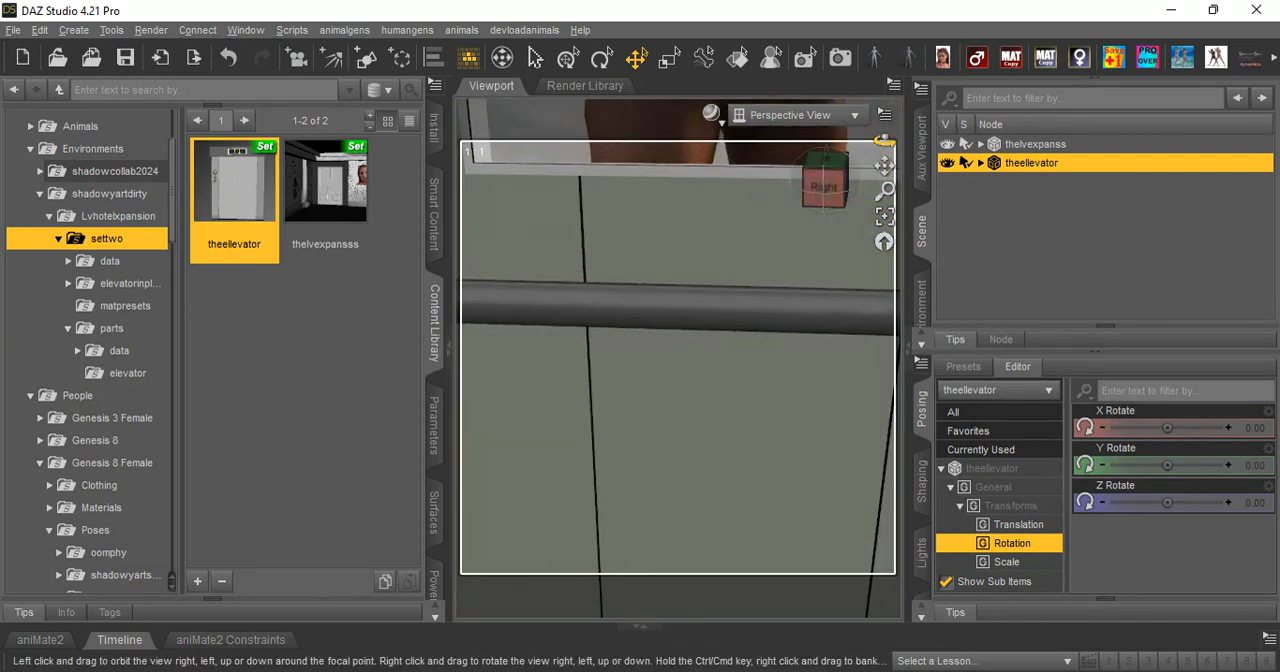
click(826, 183)
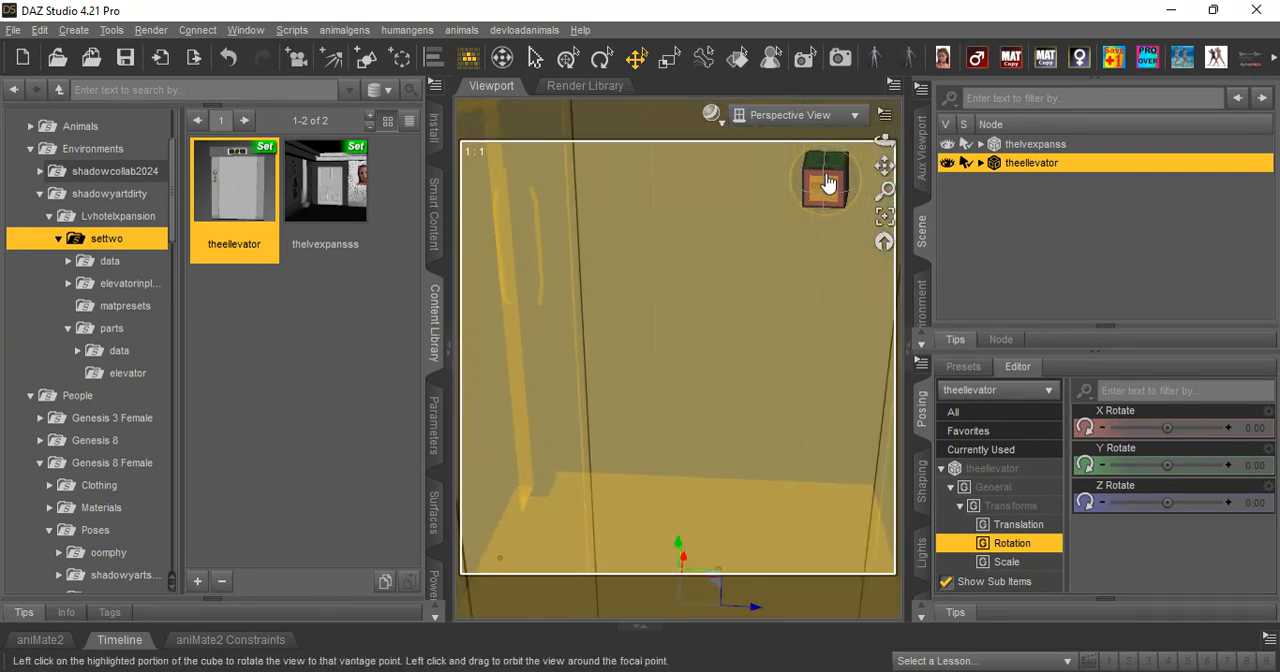
scroll(595, 265, down, 5)
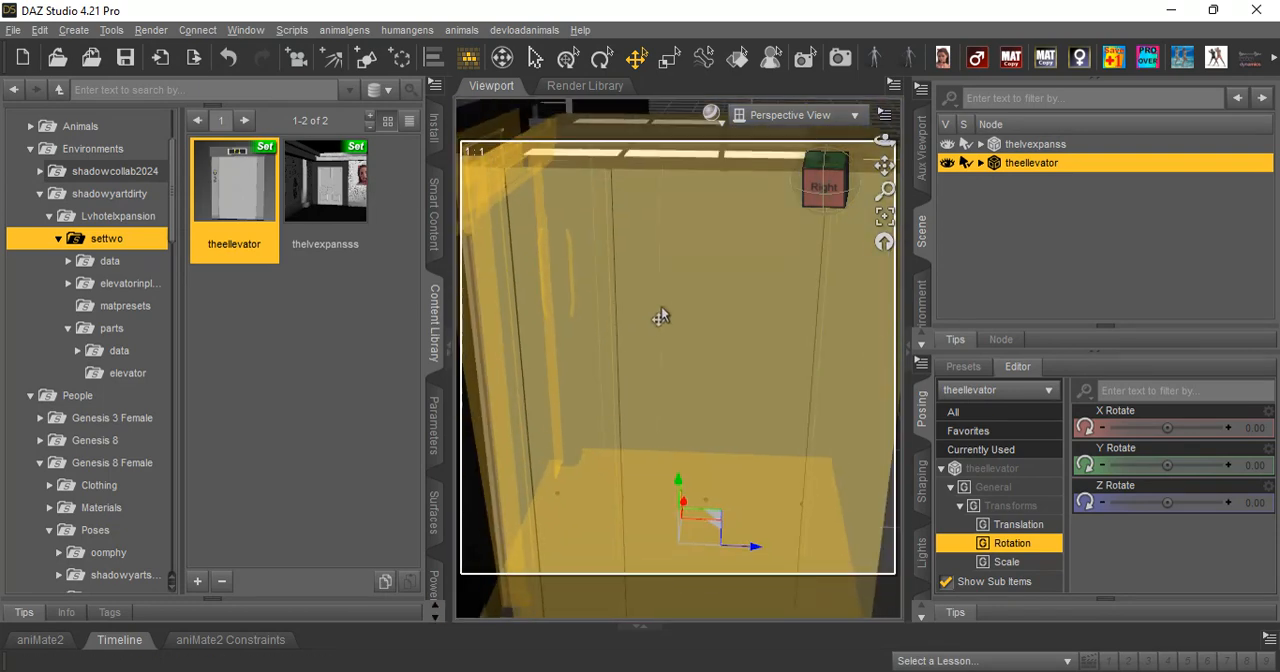
Try the elevatodormvvb and elevatodormvva morphs on the elavatorddoorrr object and reset both to 0%.
drag(884, 141, 737, 238)
click(737, 238)
click(437, 410)
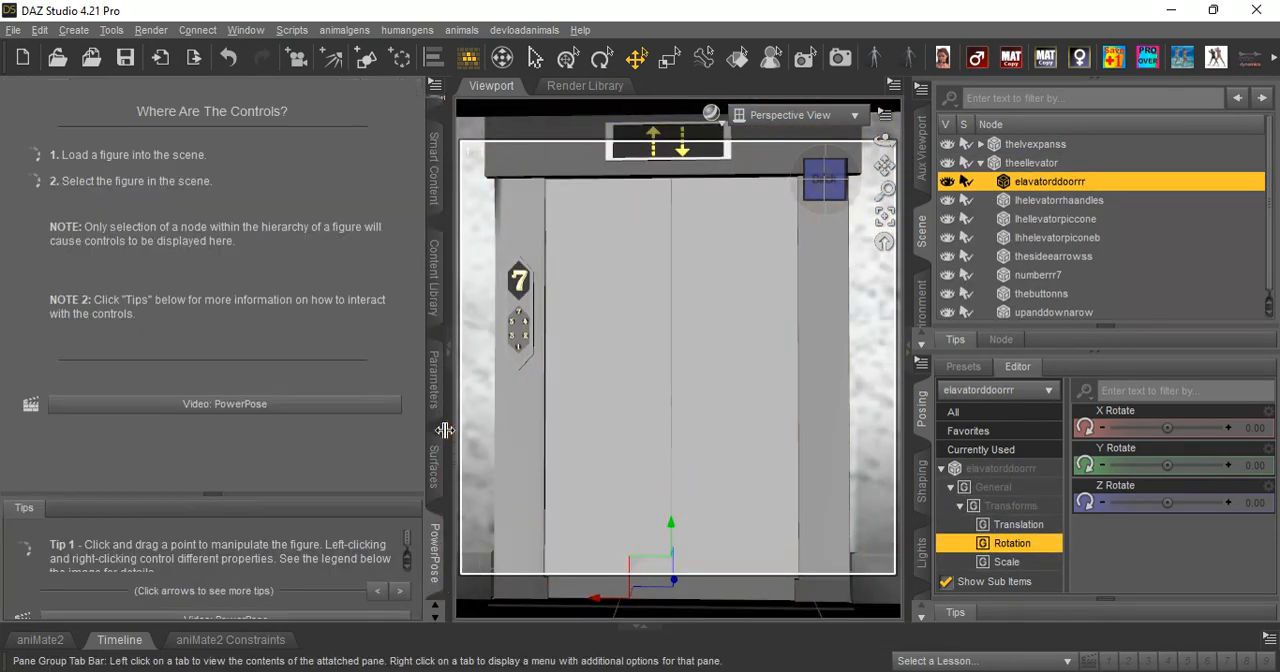
click(437, 400)
mouse_move(277, 164)
mouse_down()
mouse_move(364, 164)
mouse_move(277, 164)
mouse_up()
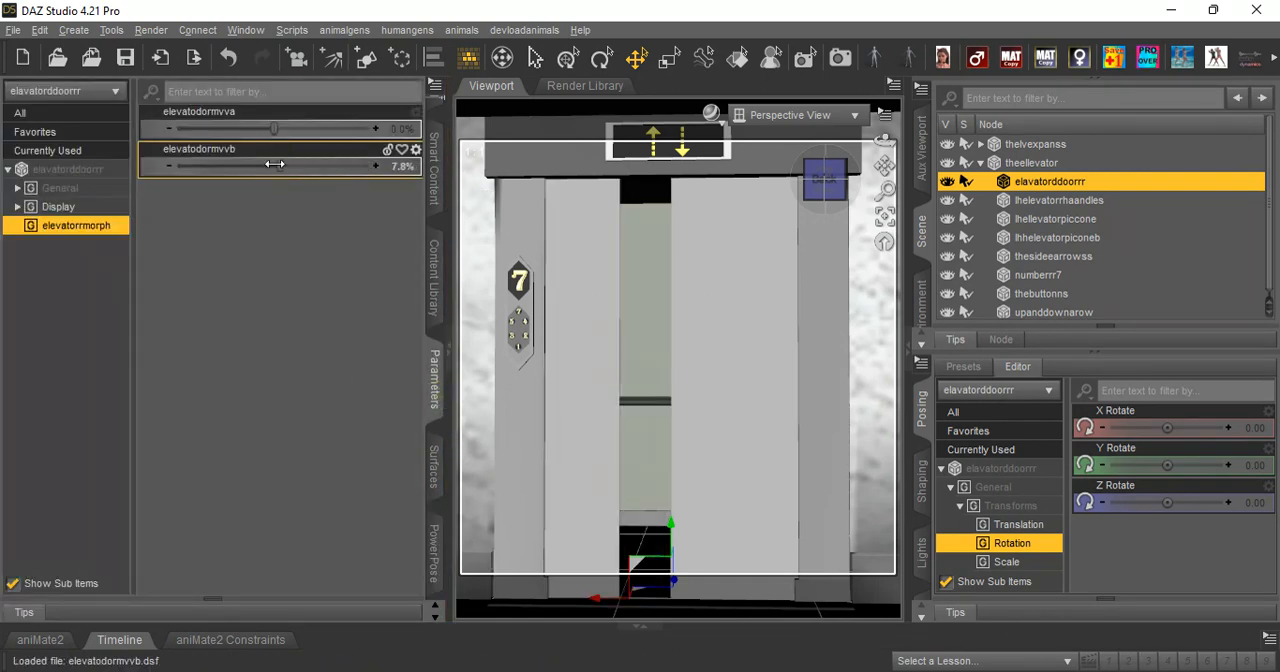
right_click(284, 160)
click(330, 121)
mouse_move(337, 134)
mouse_down()
mouse_move(375, 134)
mouse_move(323, 134)
mouse_up()
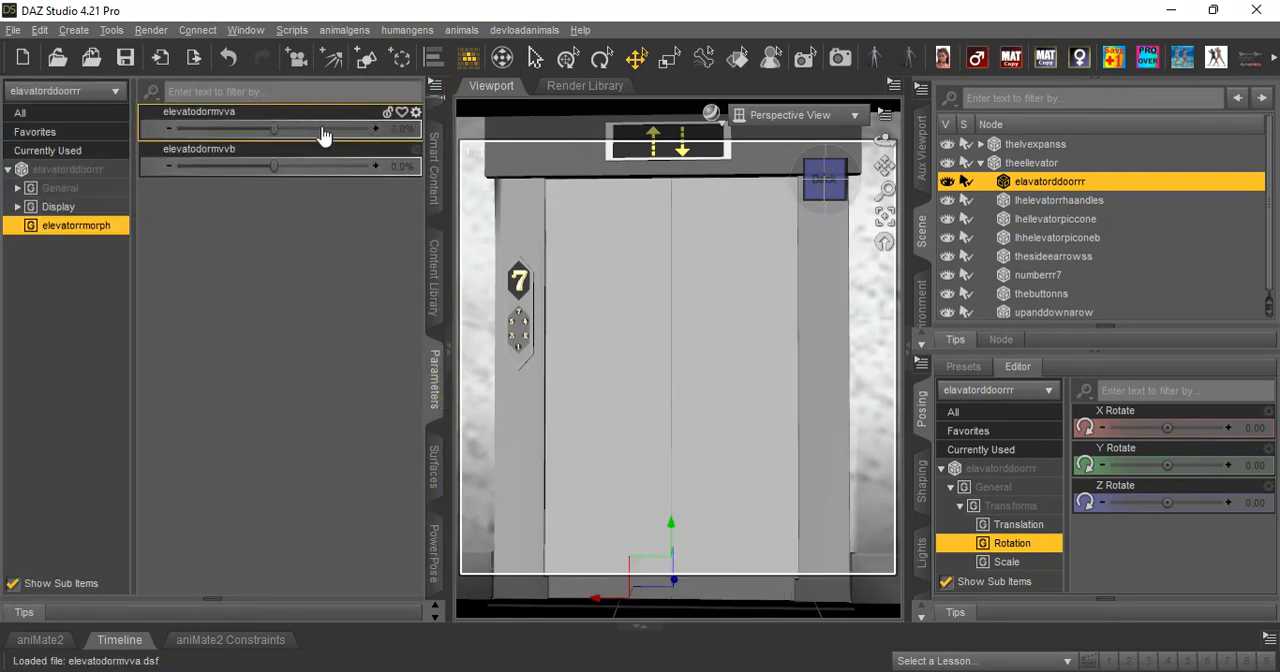
scroll(762, 216, down, 3)
scroll(762, 216, up, 1)
Bring the environment's white double door into view and set the viewport draw style to Filament (PBR).
click(862, 246)
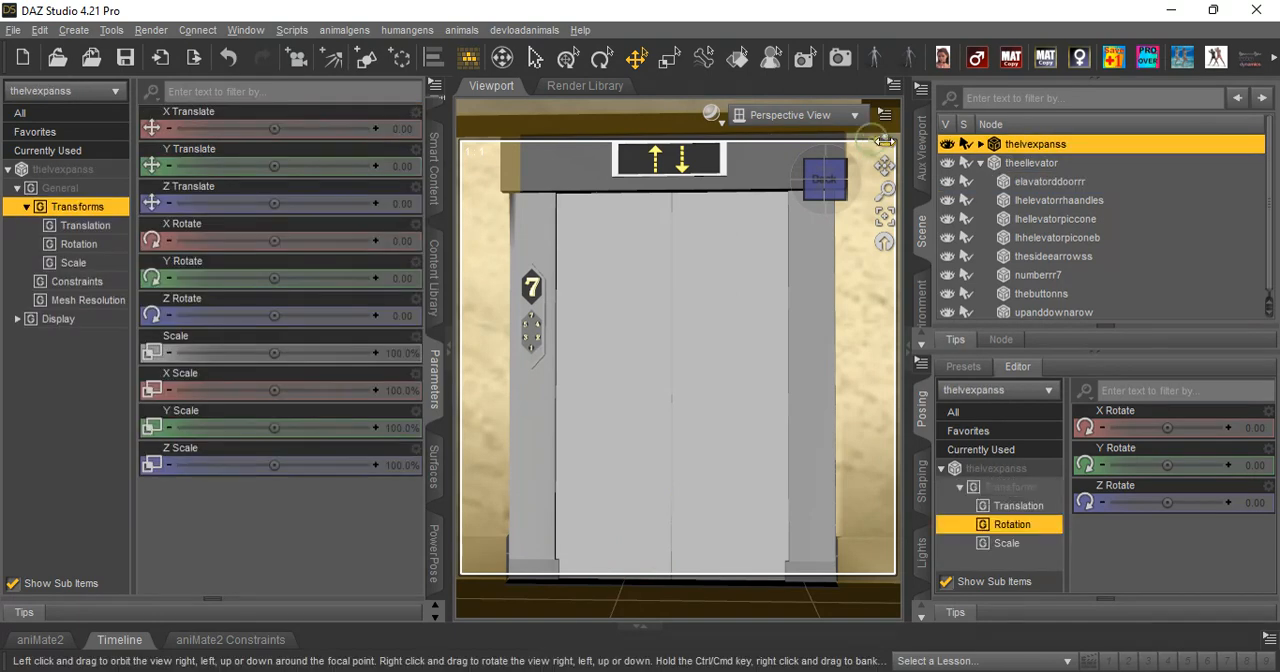
drag(885, 140, 806, 163)
drag(885, 140, 712, 208)
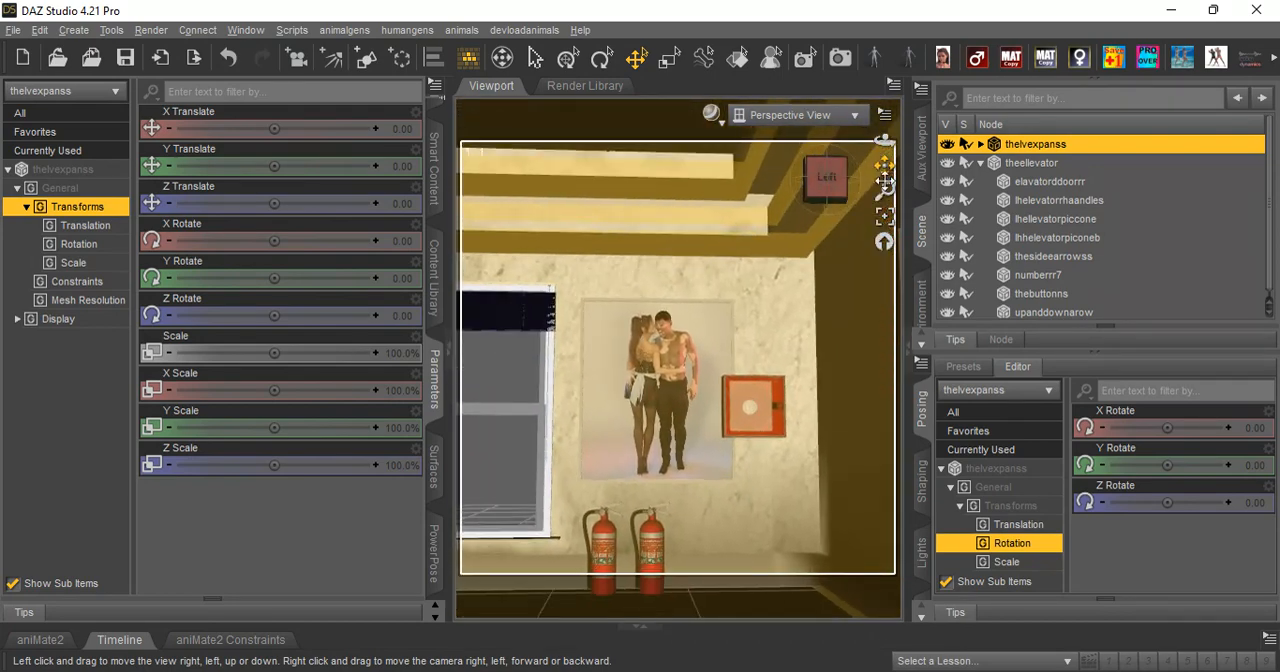
drag(885, 141, 790, 108)
drag(886, 164, 700, 160)
right_drag(887, 163, 658, 112)
click(711, 114)
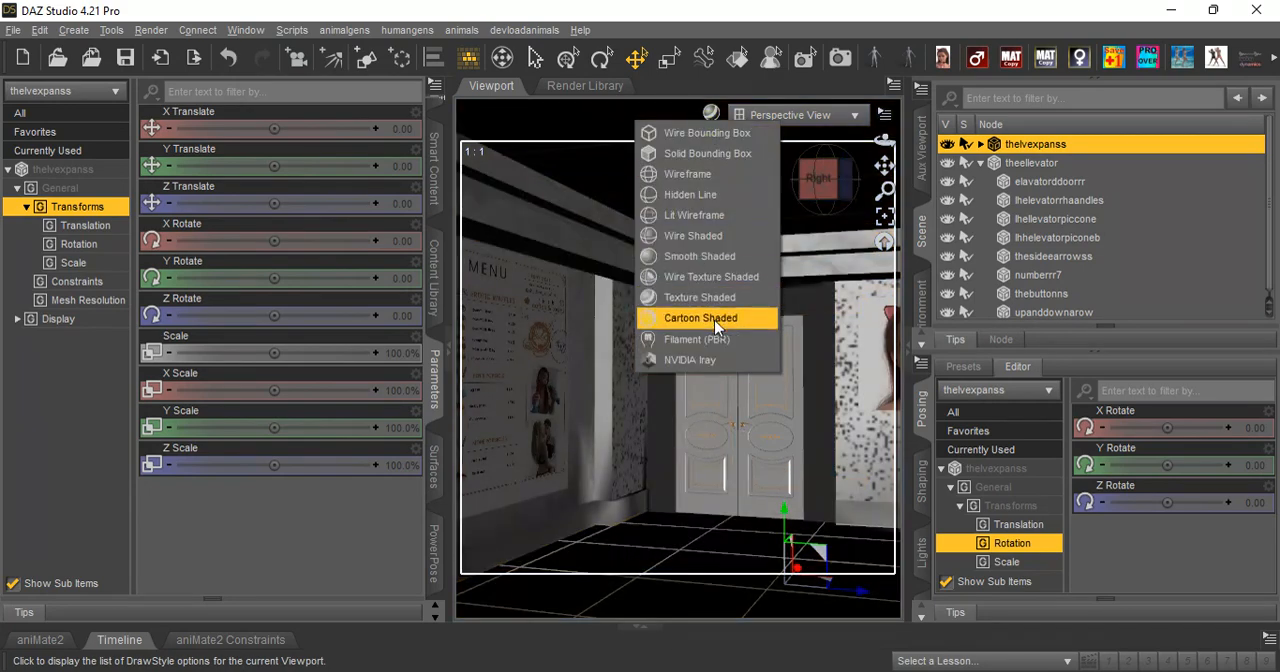
click(713, 340)
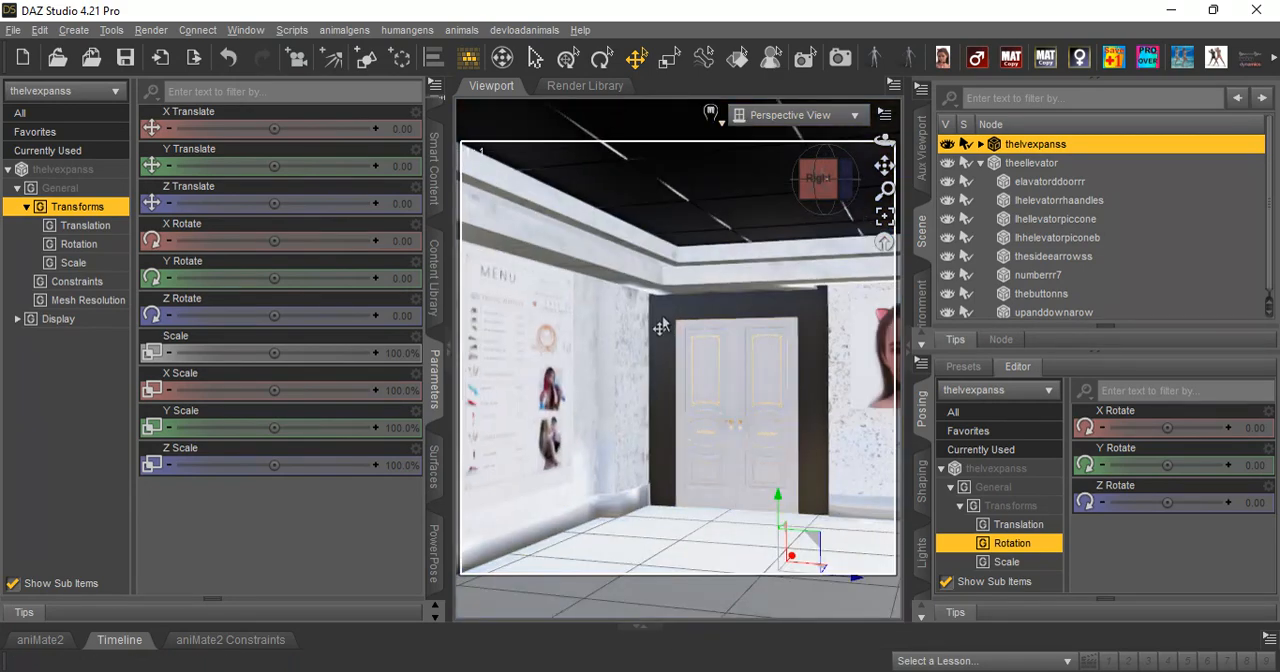
Add a Filament Draw Options node to the scene, set its ISO Scale to 0.22 and adjust its Environment Intensity Scale.
click(980, 162)
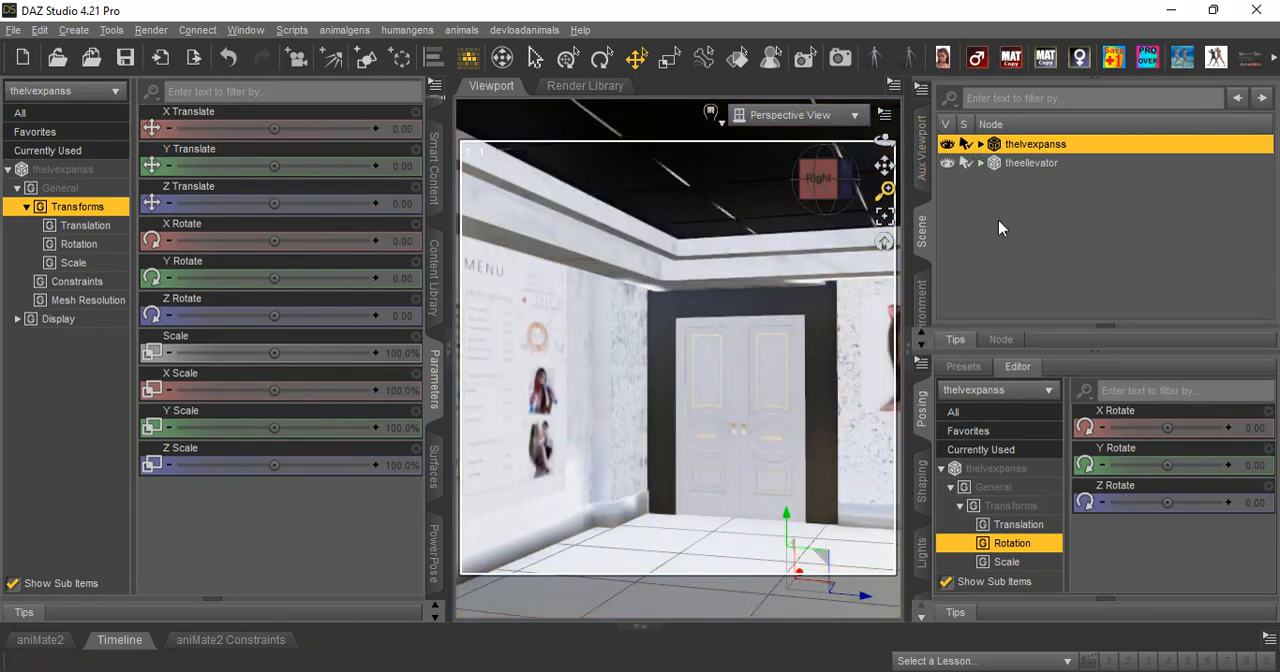
click(998, 220)
click(73, 30)
click(130, 544)
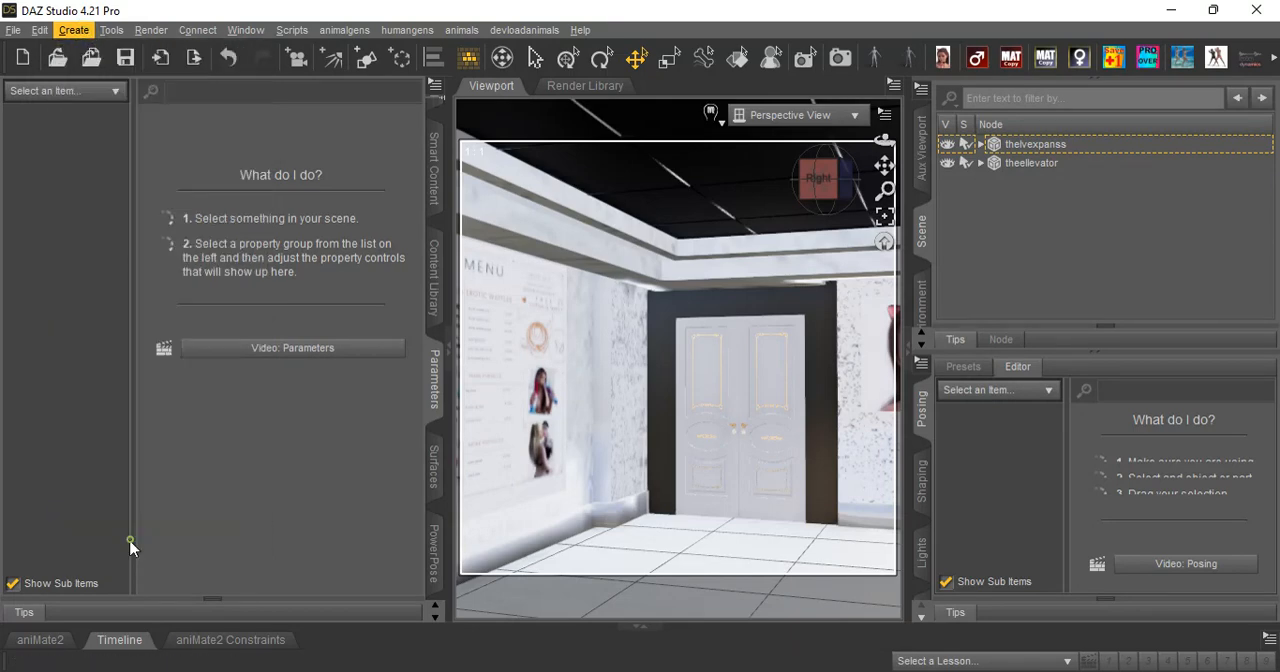
click(523, 172)
drag(274, 166, 228, 167)
drag(275, 203, 274, 166)
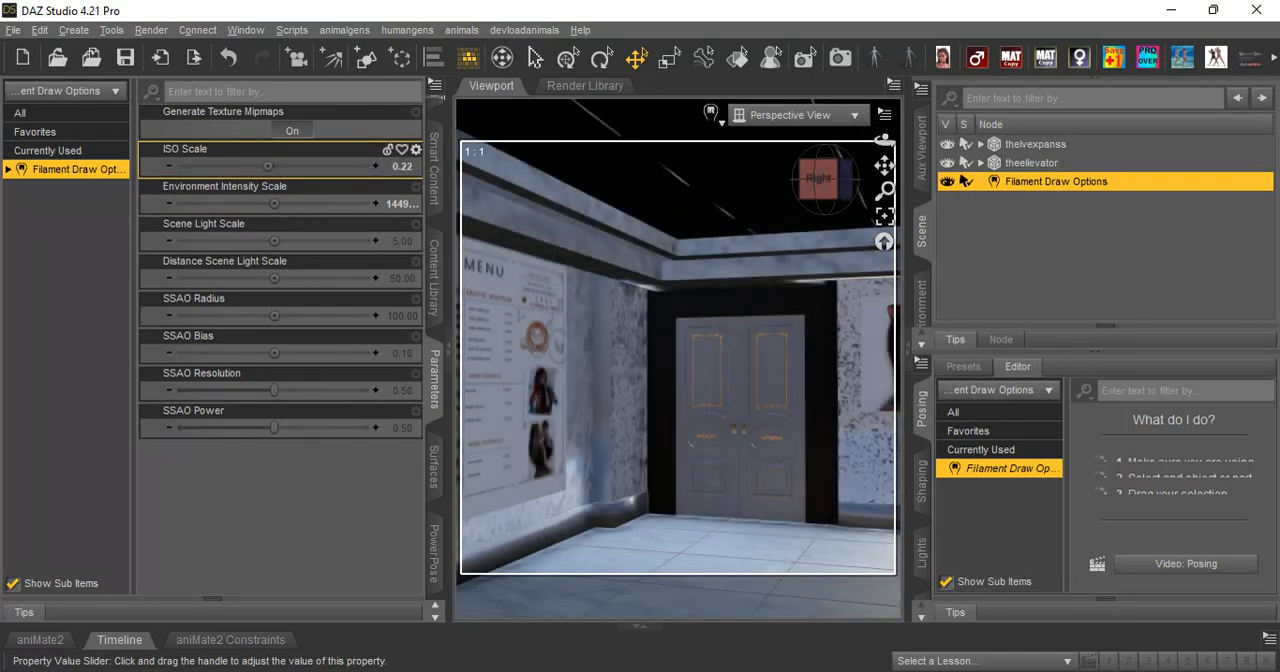
Switch the viewport draw style to NVIDIA Iray with the double door and portrait wall in view.
mouse_move(884, 166)
mouse_down()
mouse_move(908, 165)
mouse_move(883, 167)
mouse_move(886, 140)
mouse_up()
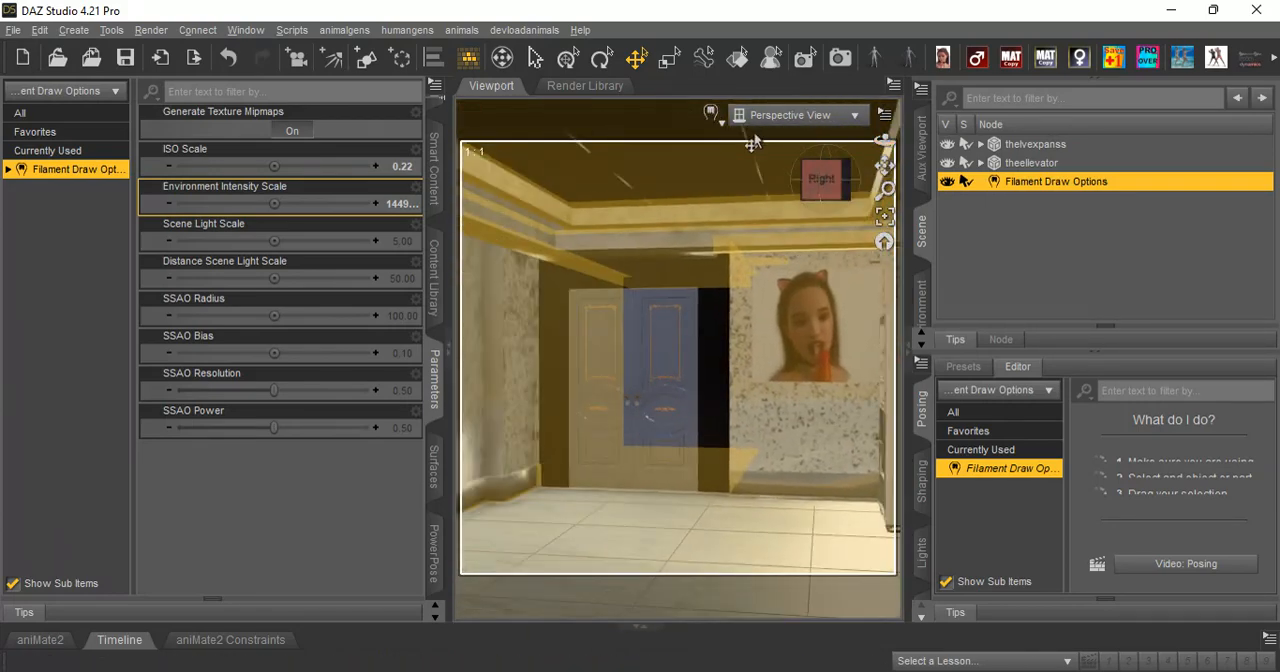
click(712, 113)
click(717, 357)
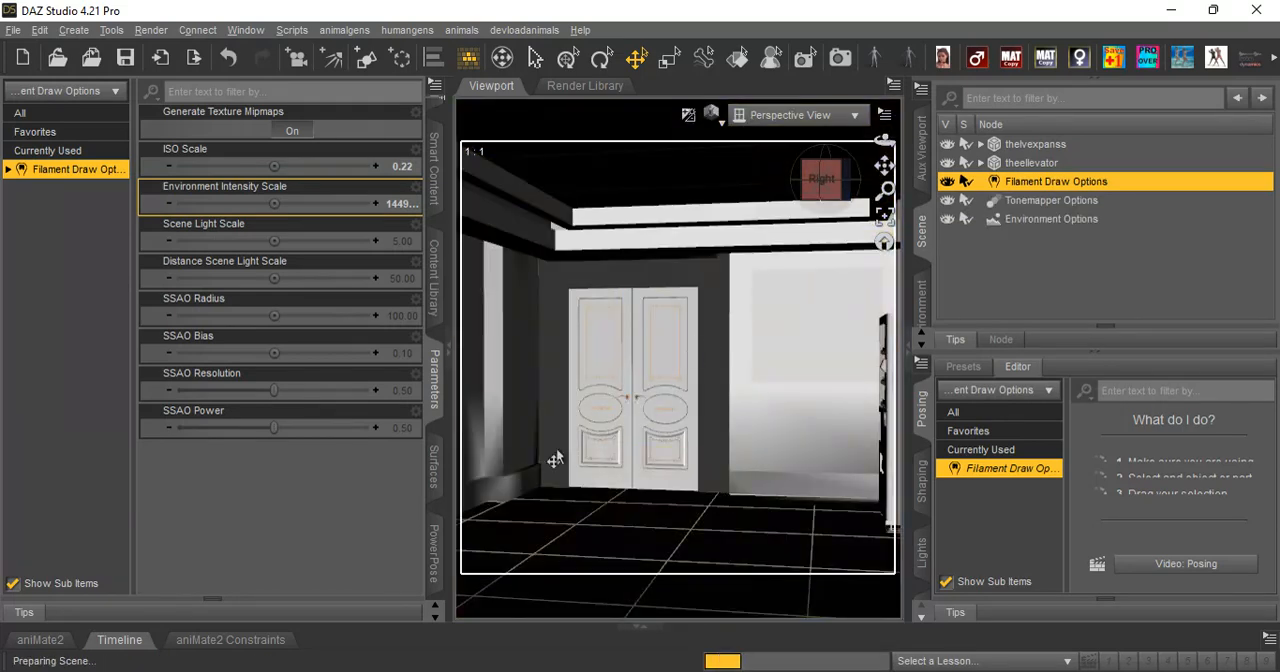
Apply the thelvexpansmatt material preset from the matpresets folder to the thelvexpanss environment.
click(433, 262)
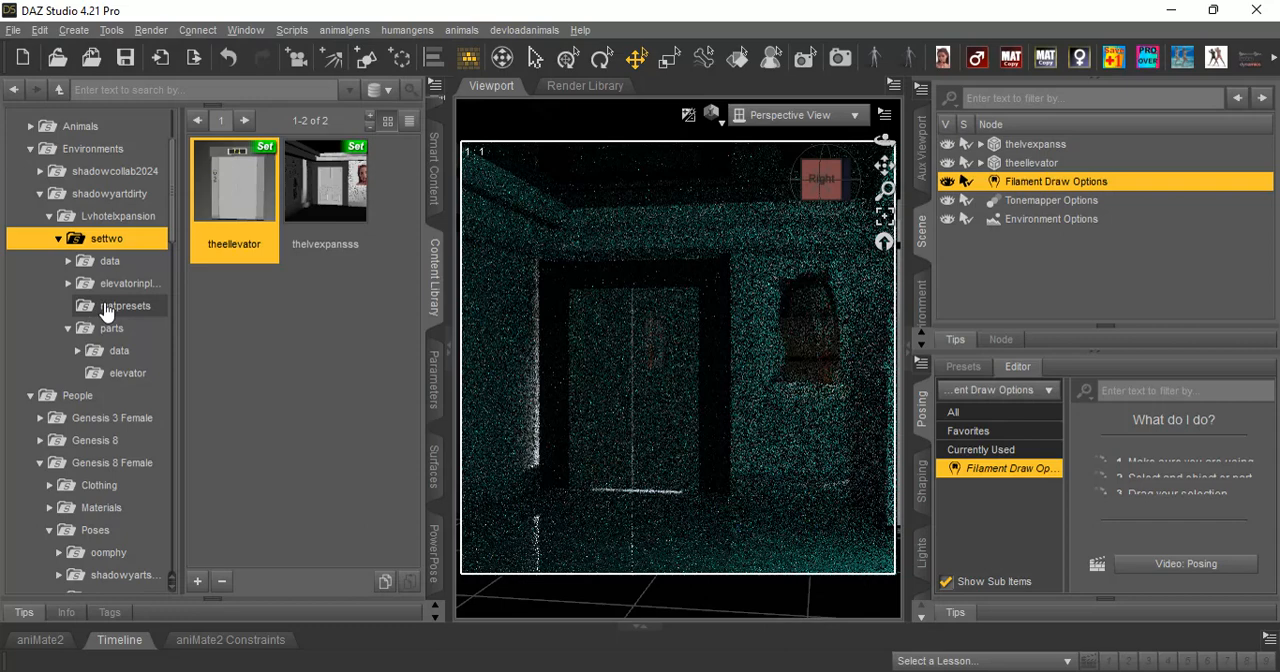
click(108, 306)
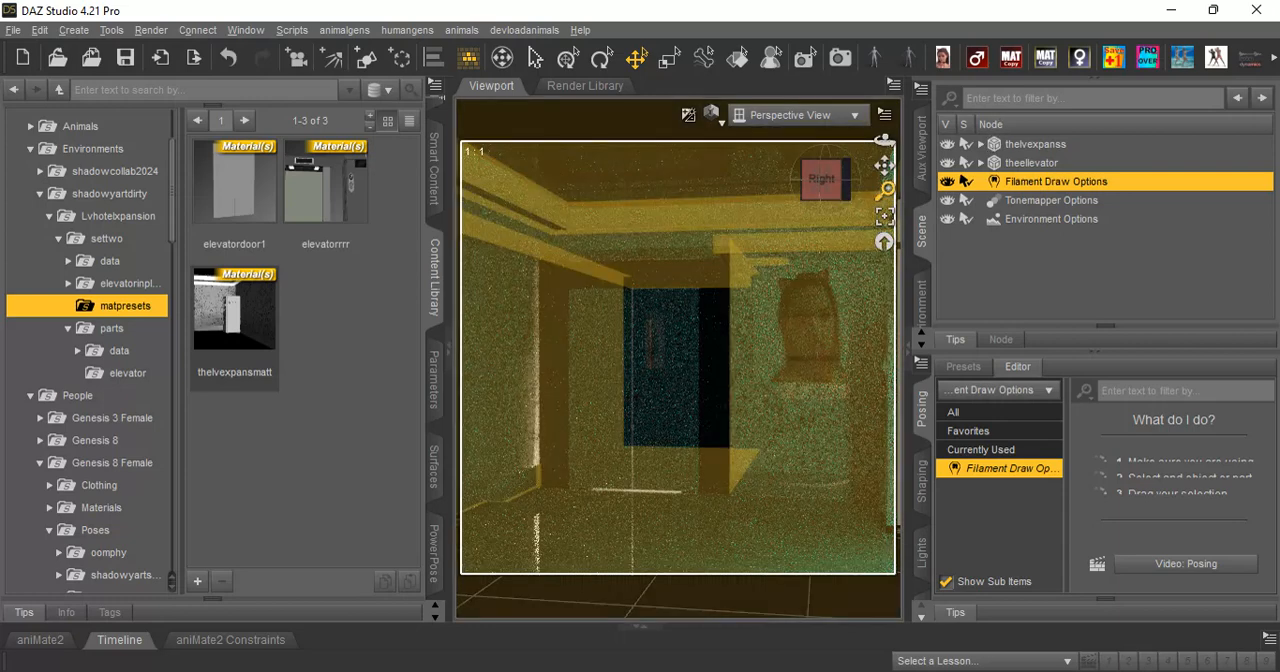
drag(884, 165, 864, 174)
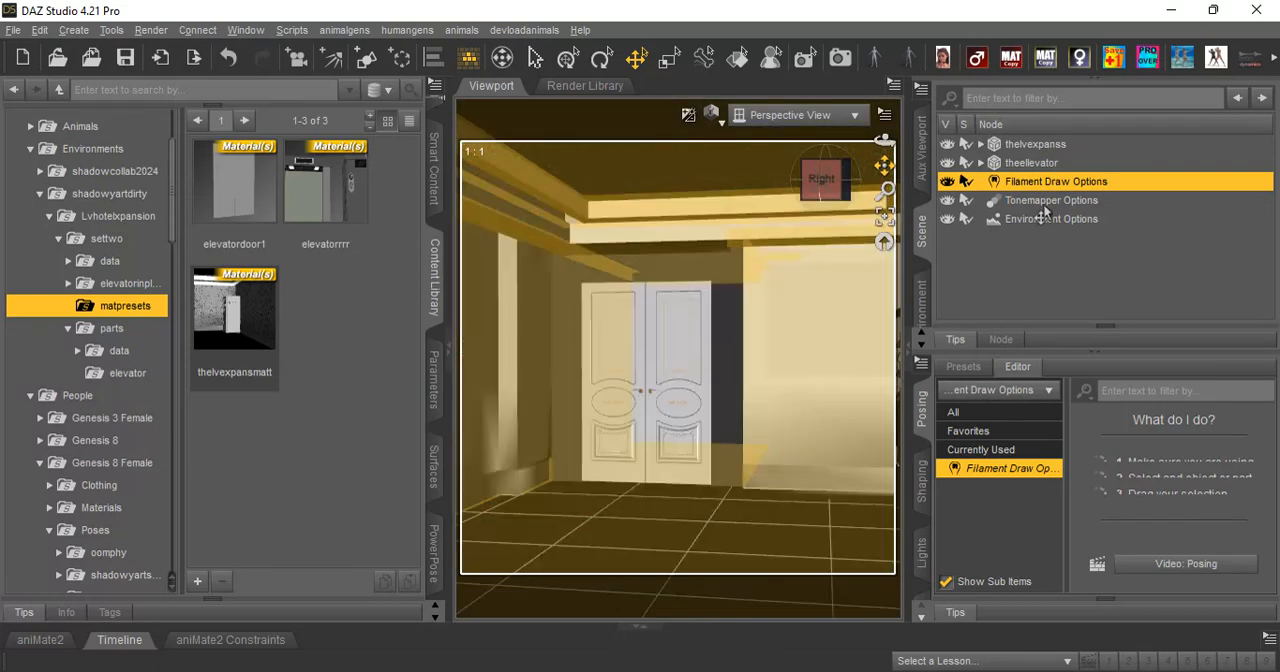
click(1037, 146)
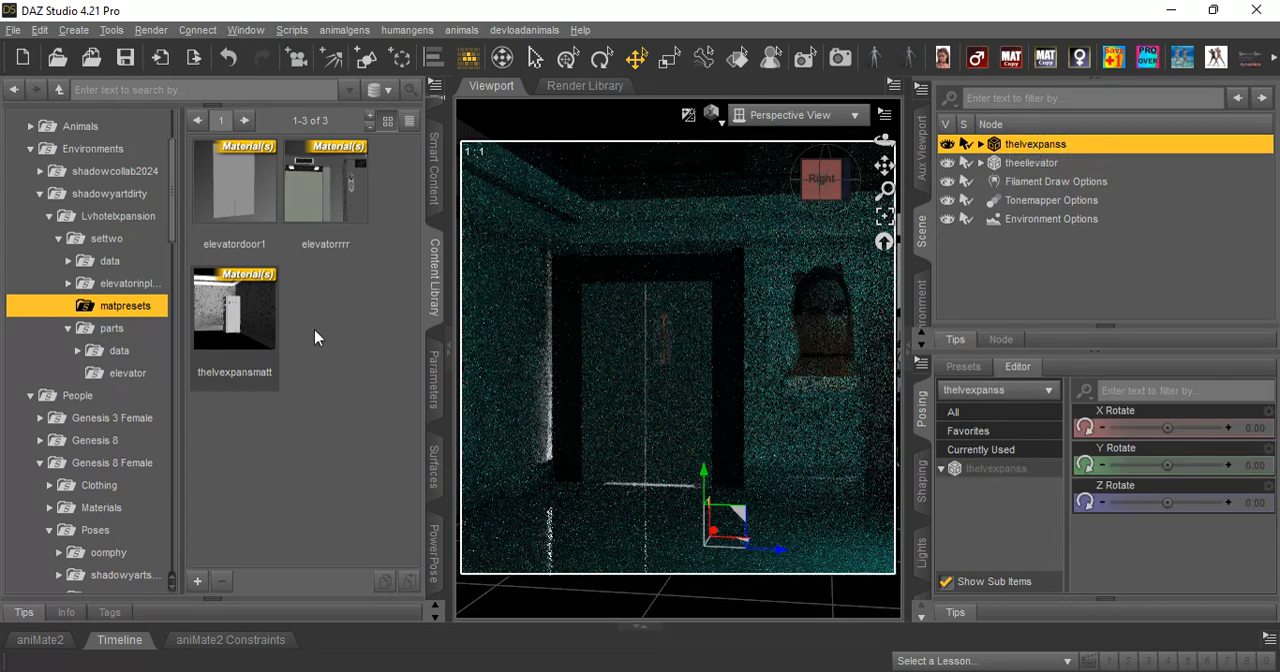
double_click(238, 318)
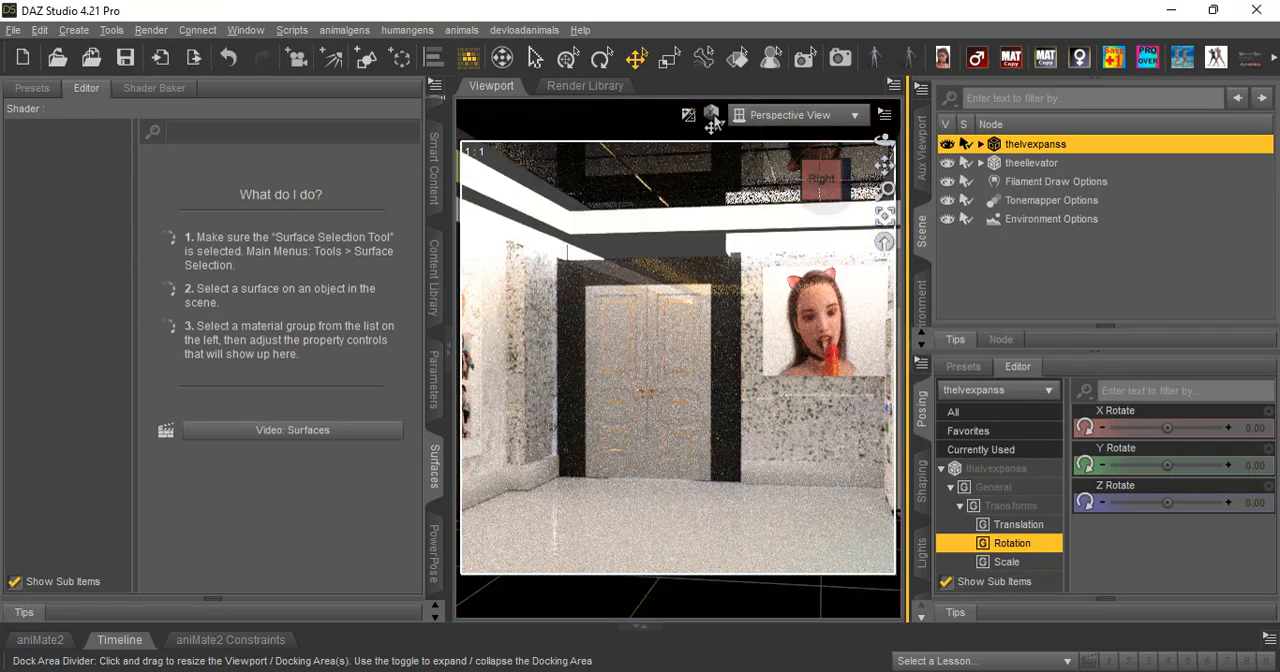
Return the viewport to Texture Shaded and show the doormorrph parameters of lovehoteldoubledoor.
click(711, 114)
click(710, 287)
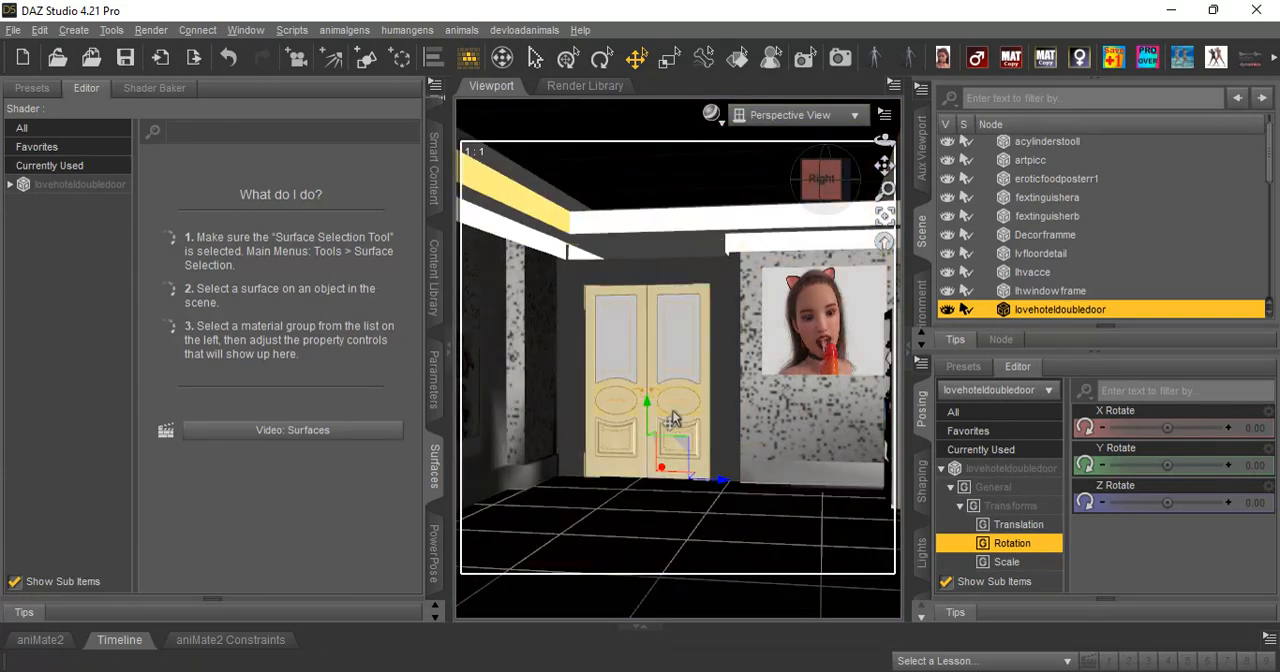
click(12, 185)
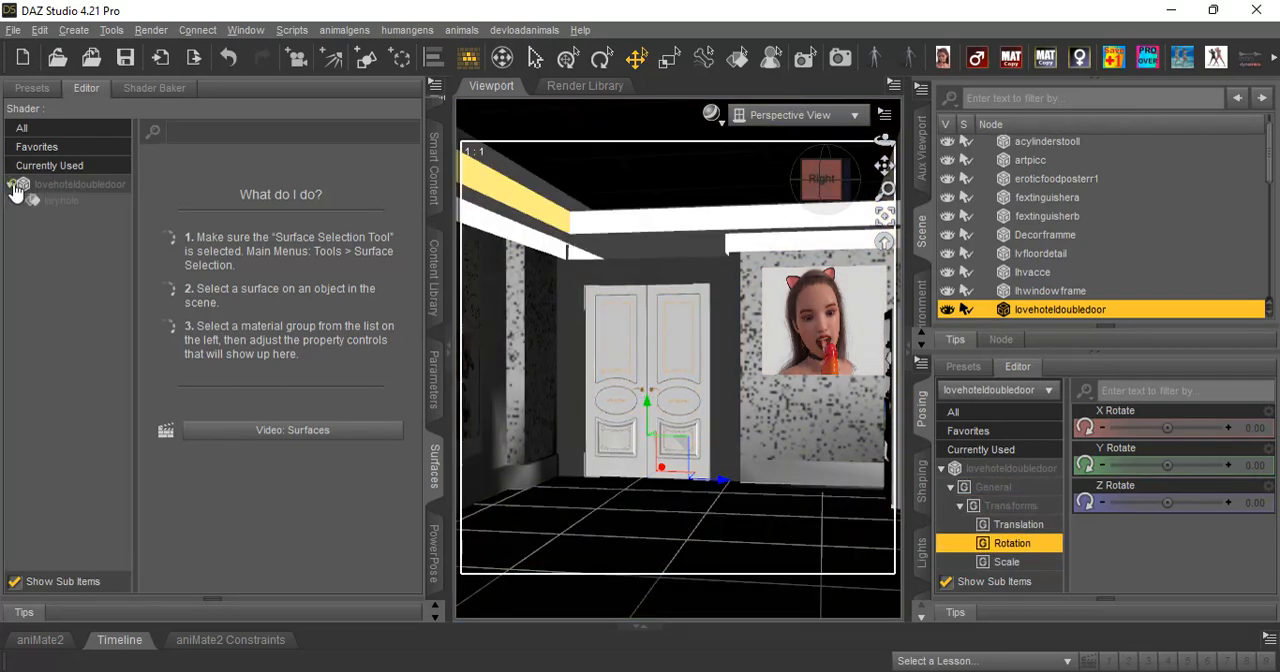
click(434, 377)
click(37, 338)
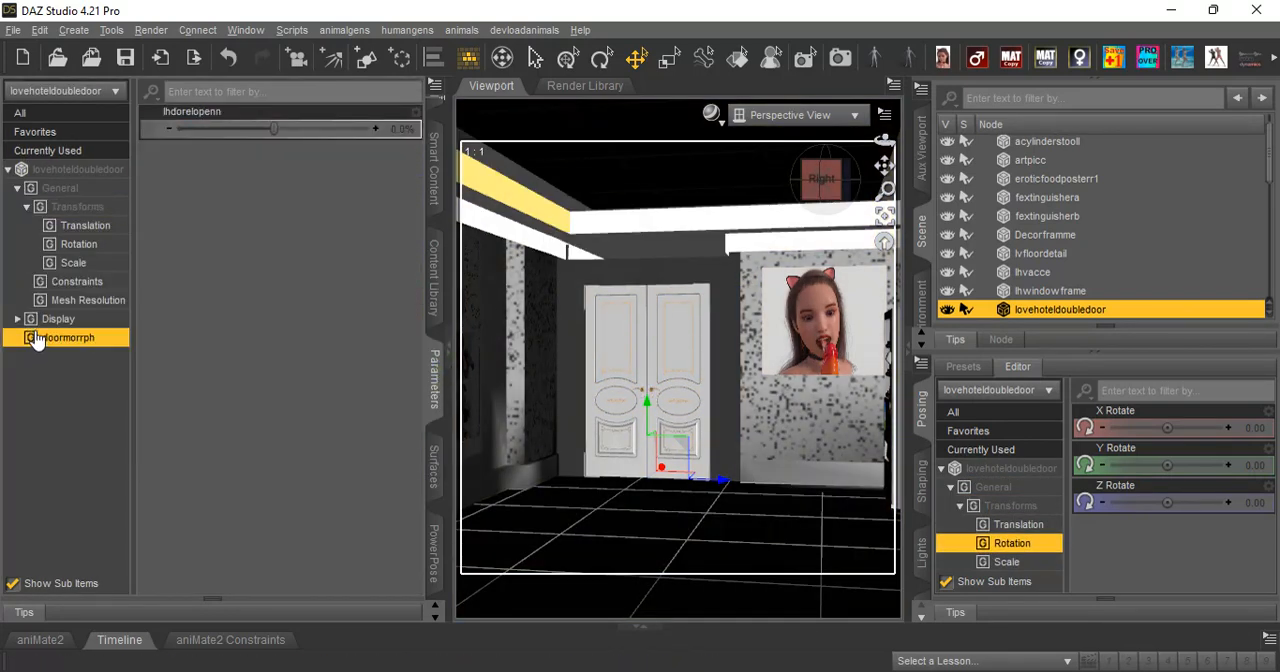
Swing the double door open by setting its lhdorelopenn morph to -28.2%.
click(710, 113)
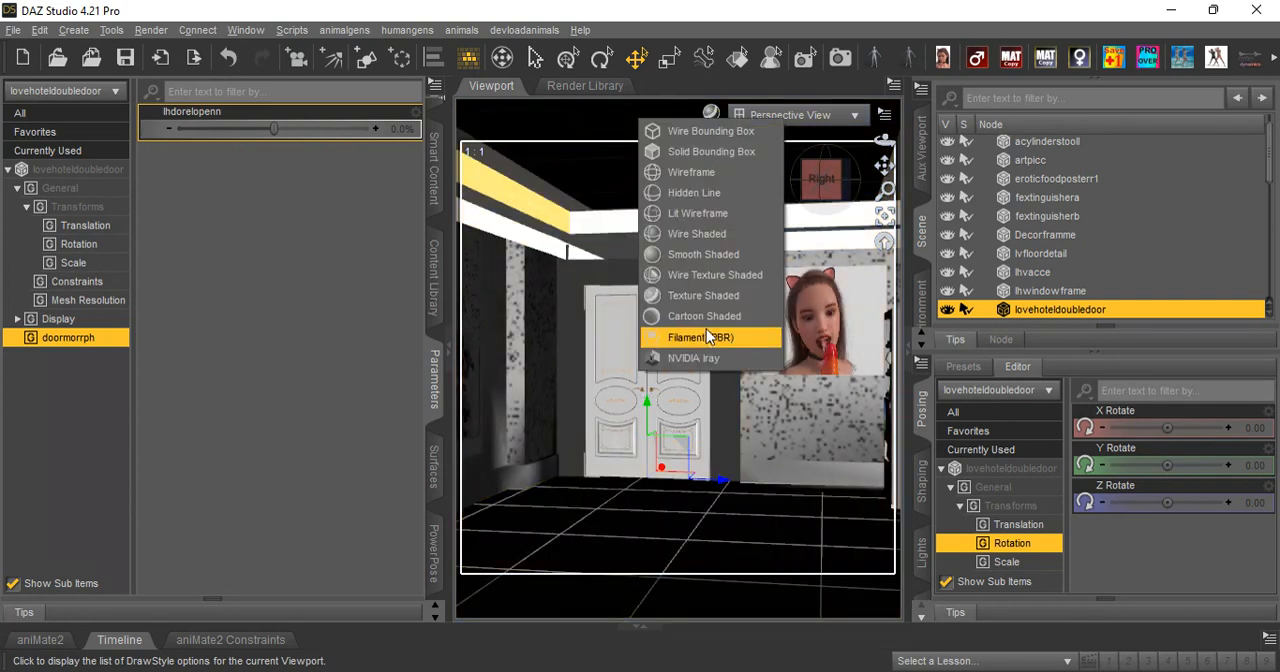
click(727, 307)
mouse_move(263, 136)
mouse_down()
mouse_move(333, 131)
mouse_move(174, 131)
mouse_move(360, 131)
mouse_move(242, 138)
mouse_move(272, 147)
mouse_move(381, 127)
mouse_move(275, 136)
mouse_move(311, 149)
mouse_move(274, 137)
mouse_up()
right_click(272, 130)
key(Escape)
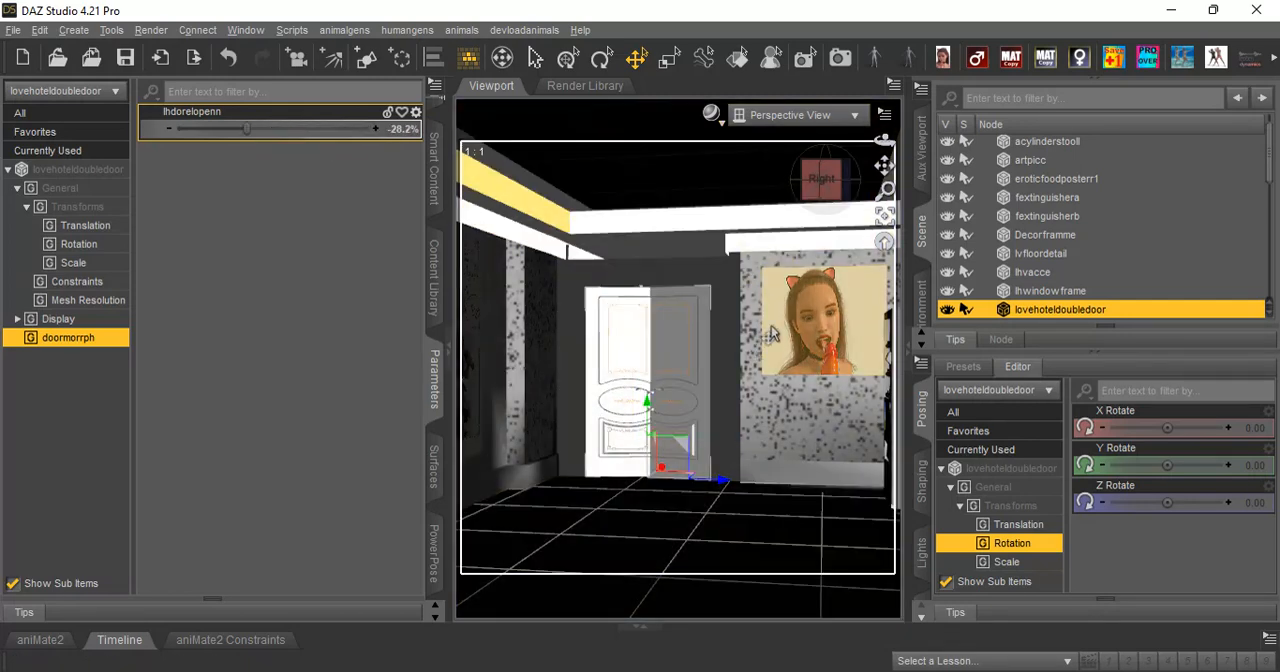
Hide the Decorframme and artpicc objects in the environment.
scroll(833, 234, up, 1)
mouse_move(884, 141)
mouse_down()
mouse_move(930, 143)
mouse_move(880, 143)
mouse_move(852, 164)
mouse_move(800, 152)
mouse_move(868, 152)
mouse_up()
click(816, 285)
click(948, 238)
click(662, 340)
click(947, 160)
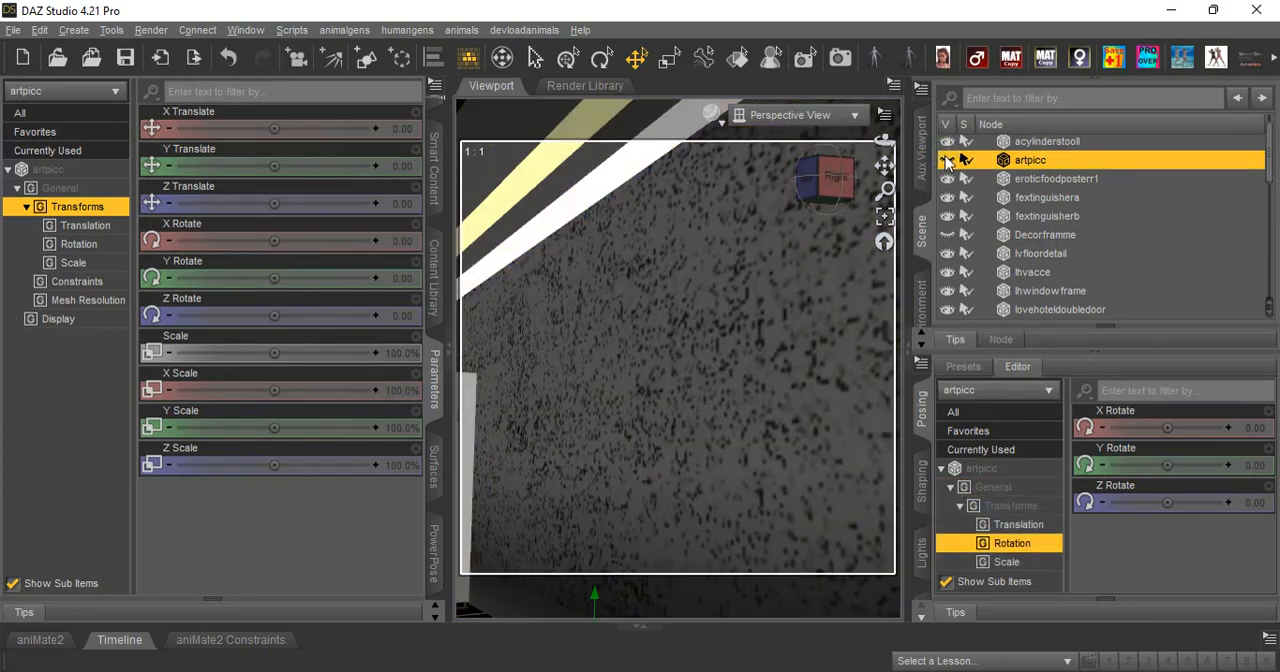
Select the Mizu vending machine and frame it in the view.
drag(884, 141, 912, 154)
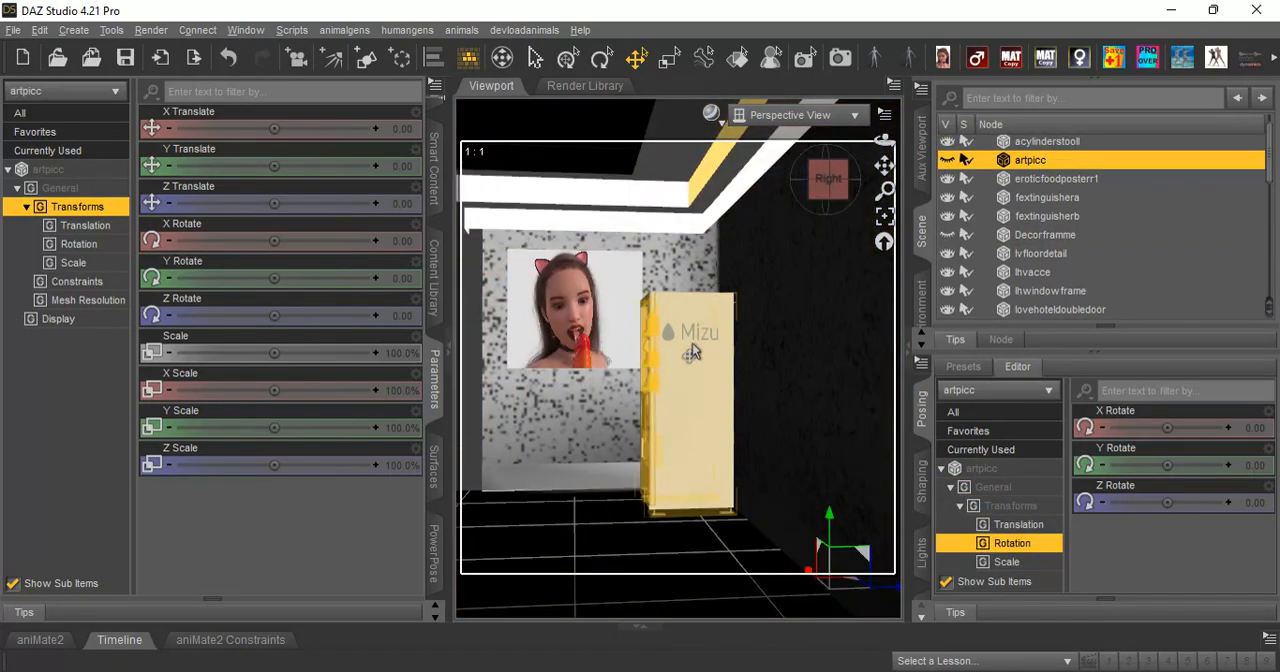
click(692, 349)
click(884, 223)
click(884, 119)
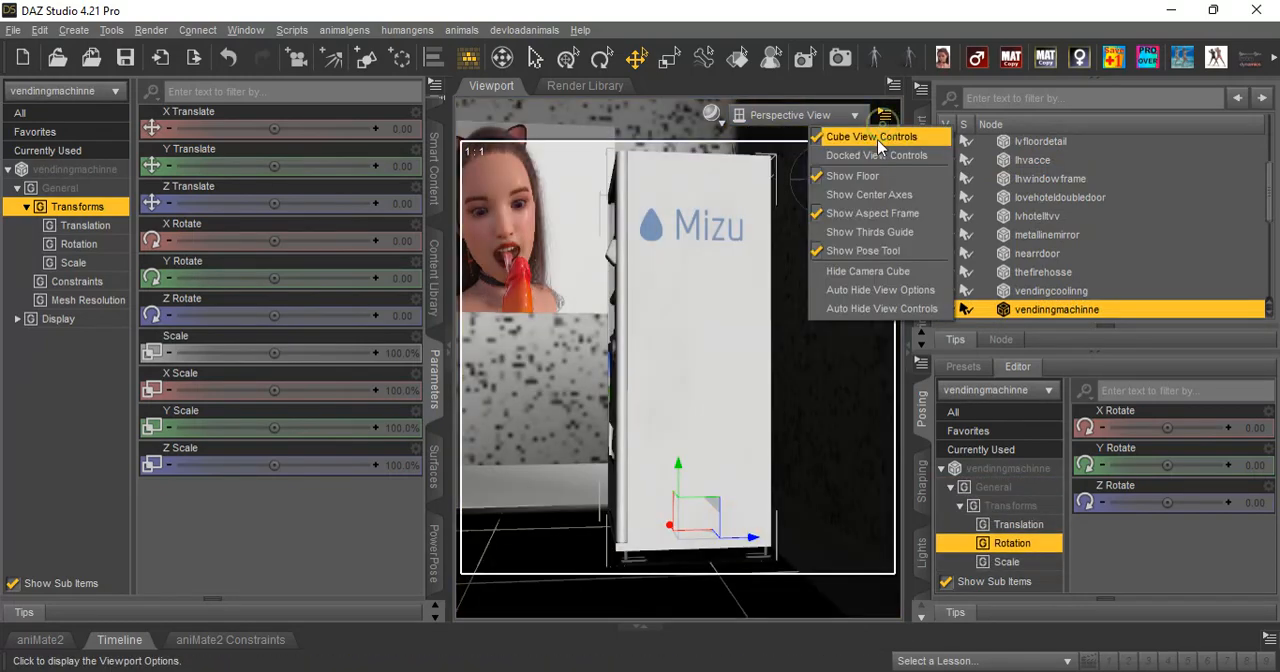
click(827, 5)
Slide the fextinguishera fire extinguisher along the window wall, away from the other extinguisher.
drag(884, 141, 802, 146)
drag(884, 166, 930, 198)
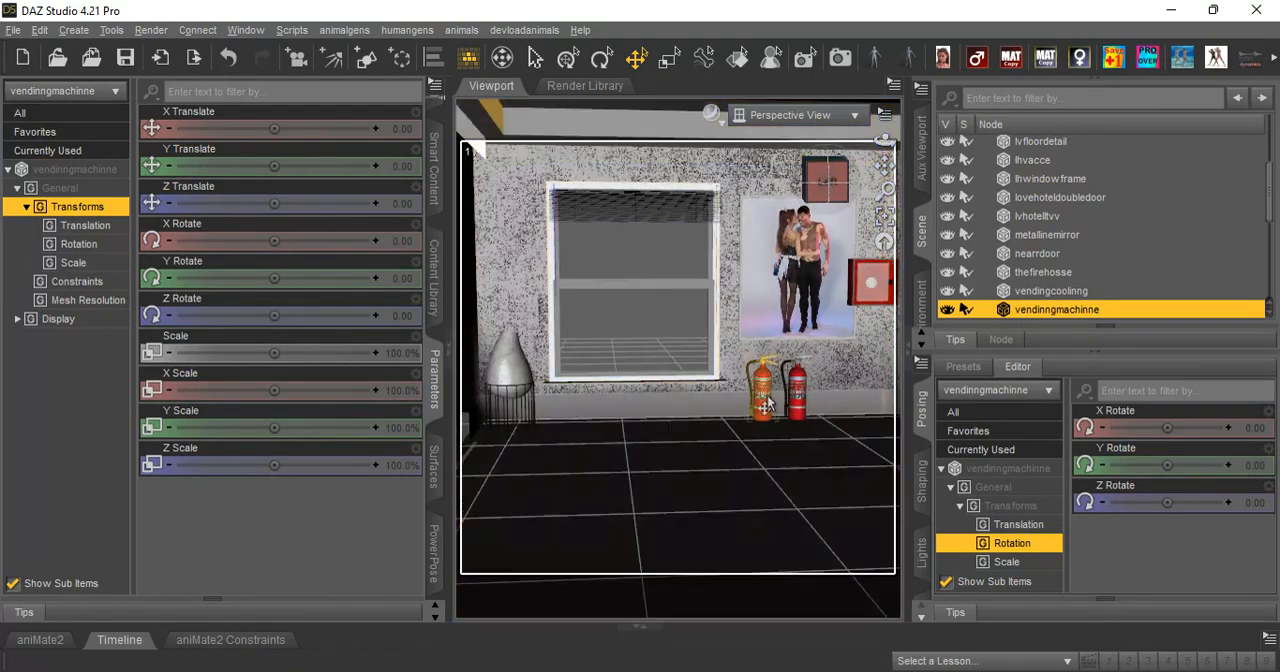
click(748, 421)
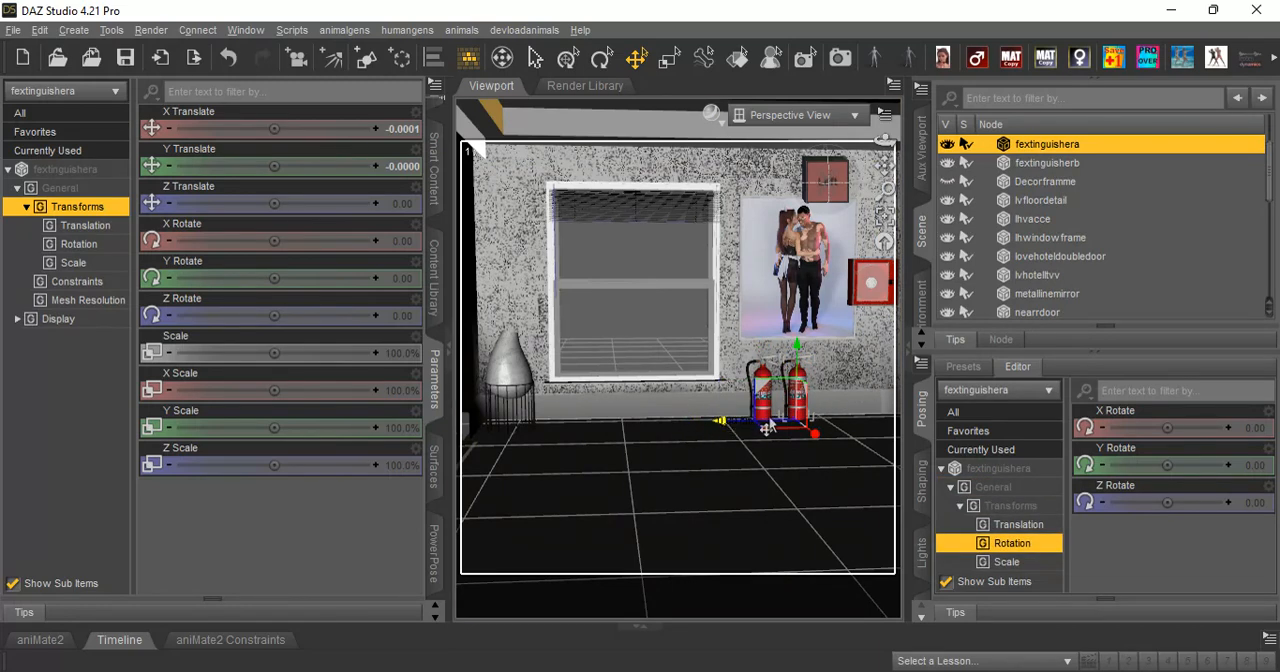
Select the window's lower sash, WindowrR, and try to slide it upward.
click(620, 340)
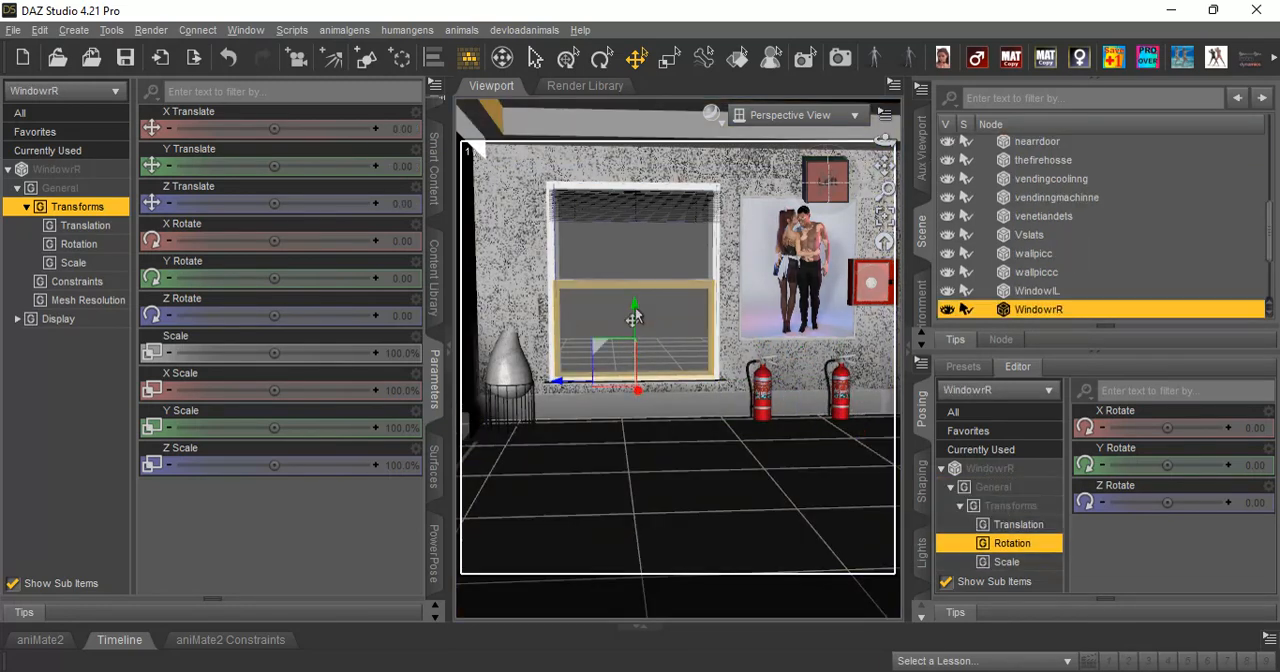
drag(628, 335, 638, 313)
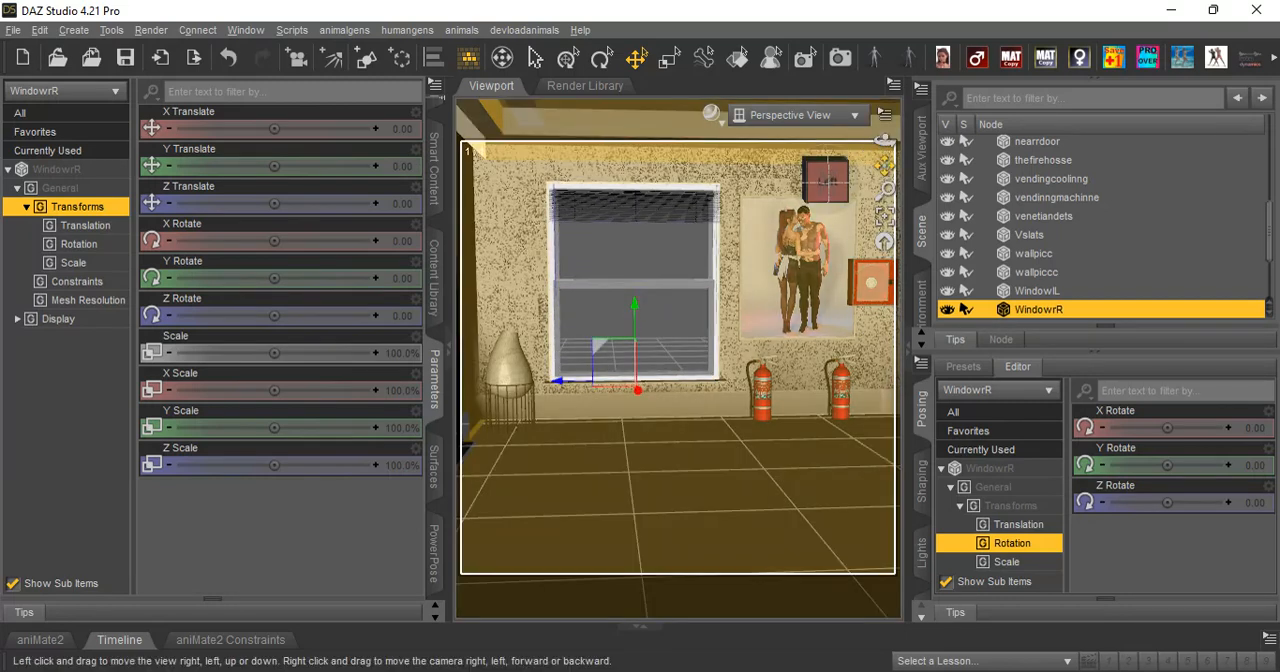
Select the whole thelvexpanss environment and list its surface material zones.
drag(884, 165, 822, 215)
scroll(814, 248, down, 2)
scroll(815, 253, up, 1)
drag(884, 140, 902, 188)
click(642, 208)
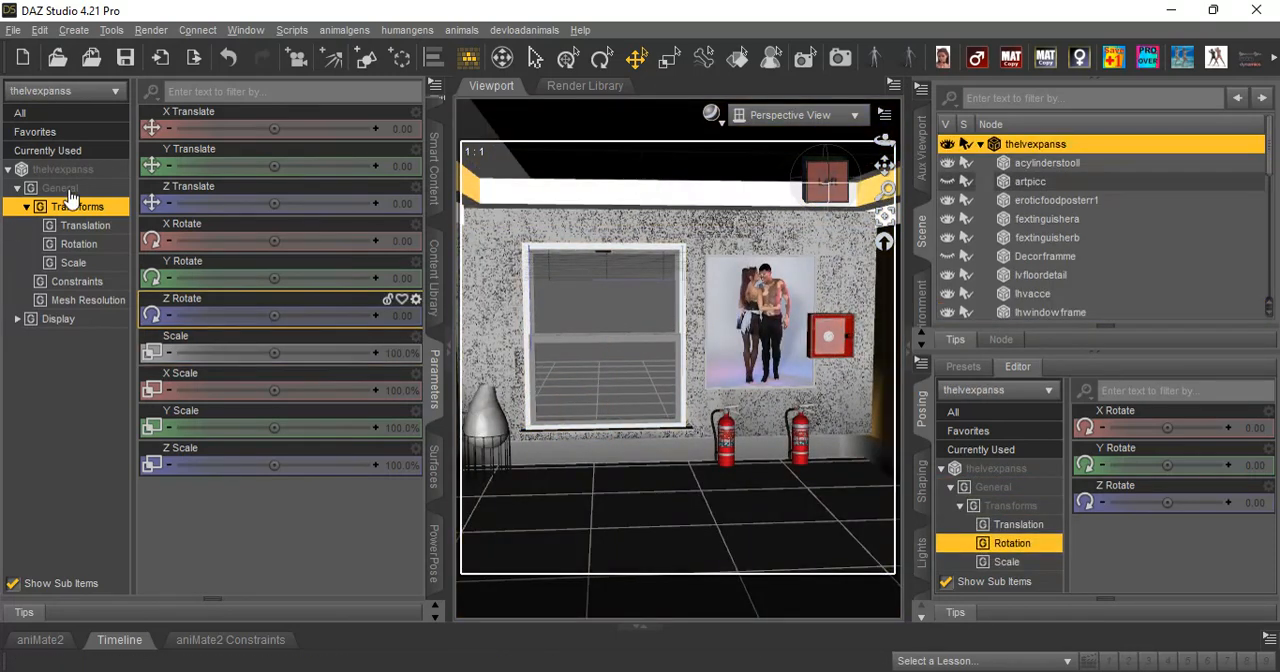
click(432, 462)
click(10, 184)
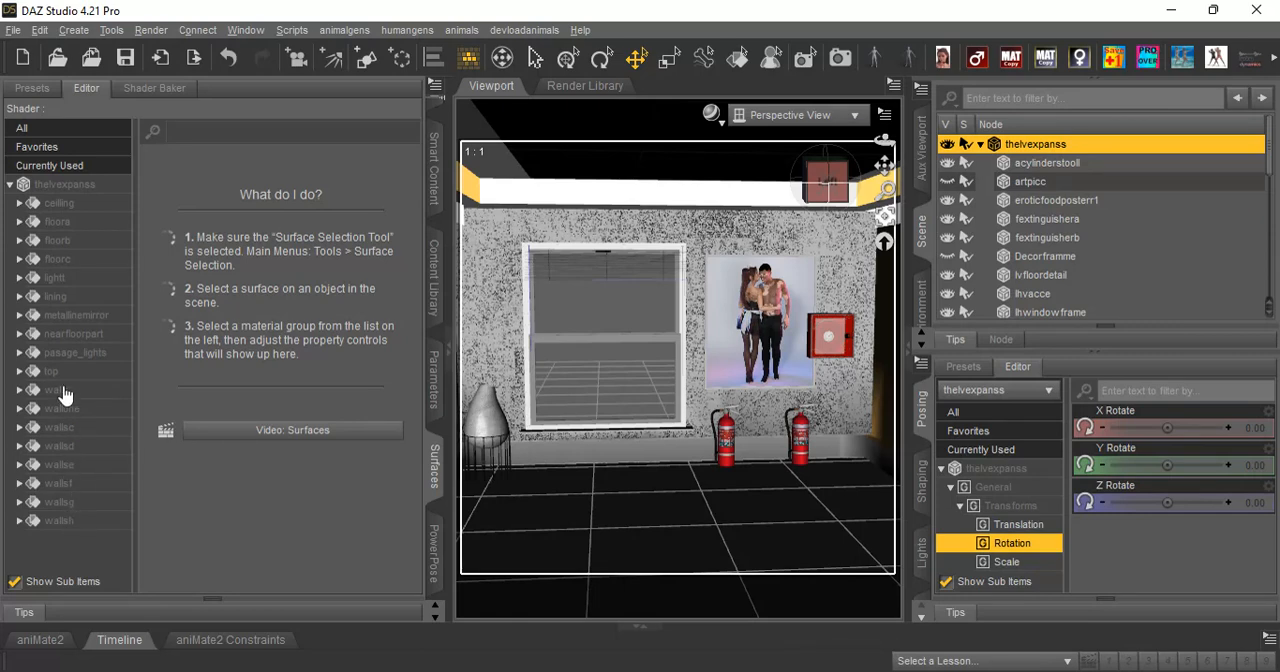
Set the pasage_lights surface's emission color to light cyan (RGB 129, 255, 245) and adjust its luminance.
click(76, 353)
click(252, 326)
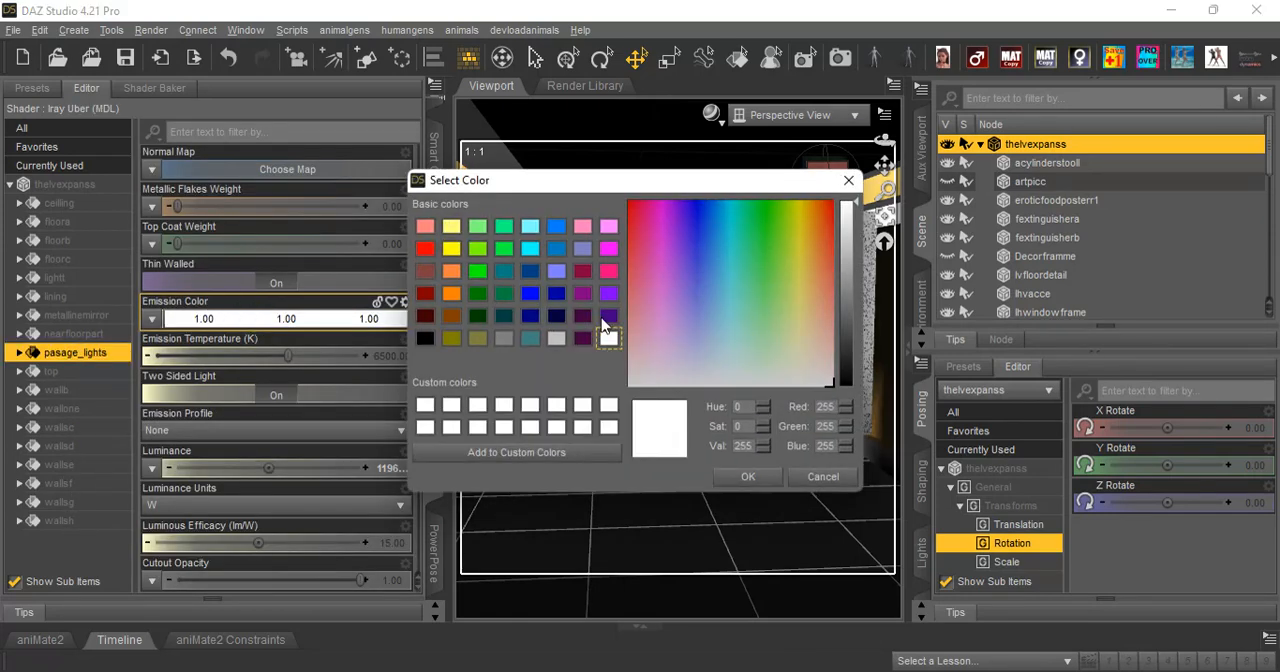
click(774, 269)
click(733, 293)
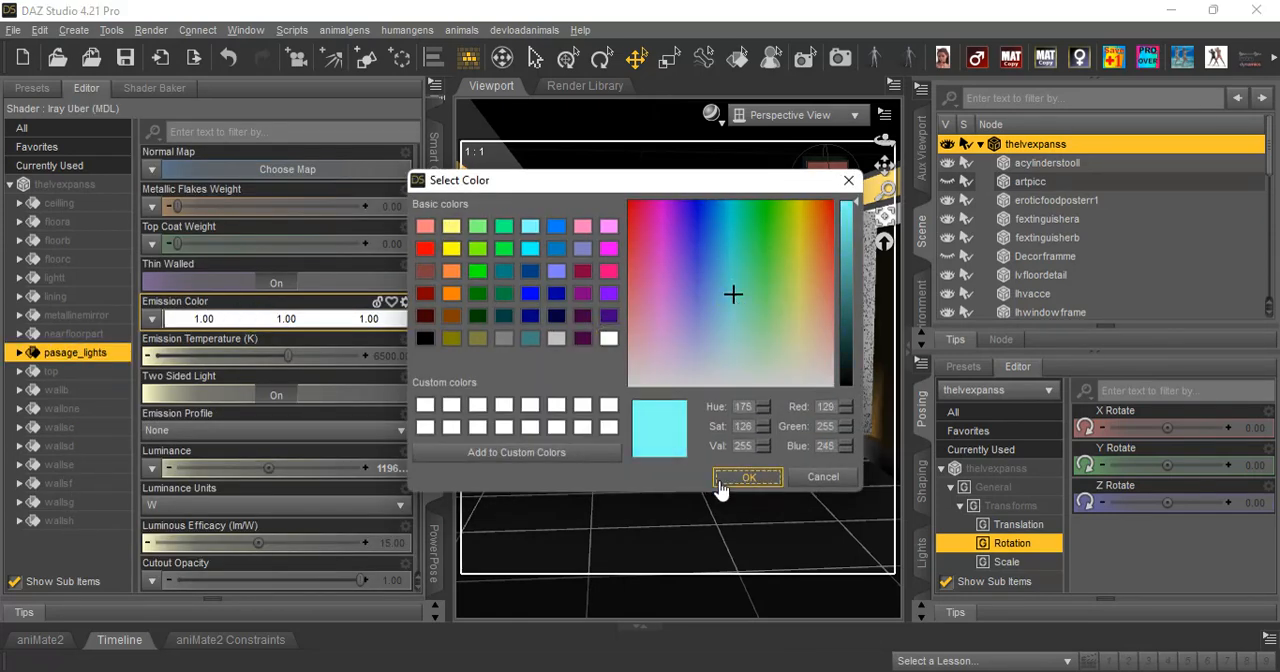
click(718, 482)
scroll(255, 420, down, 3)
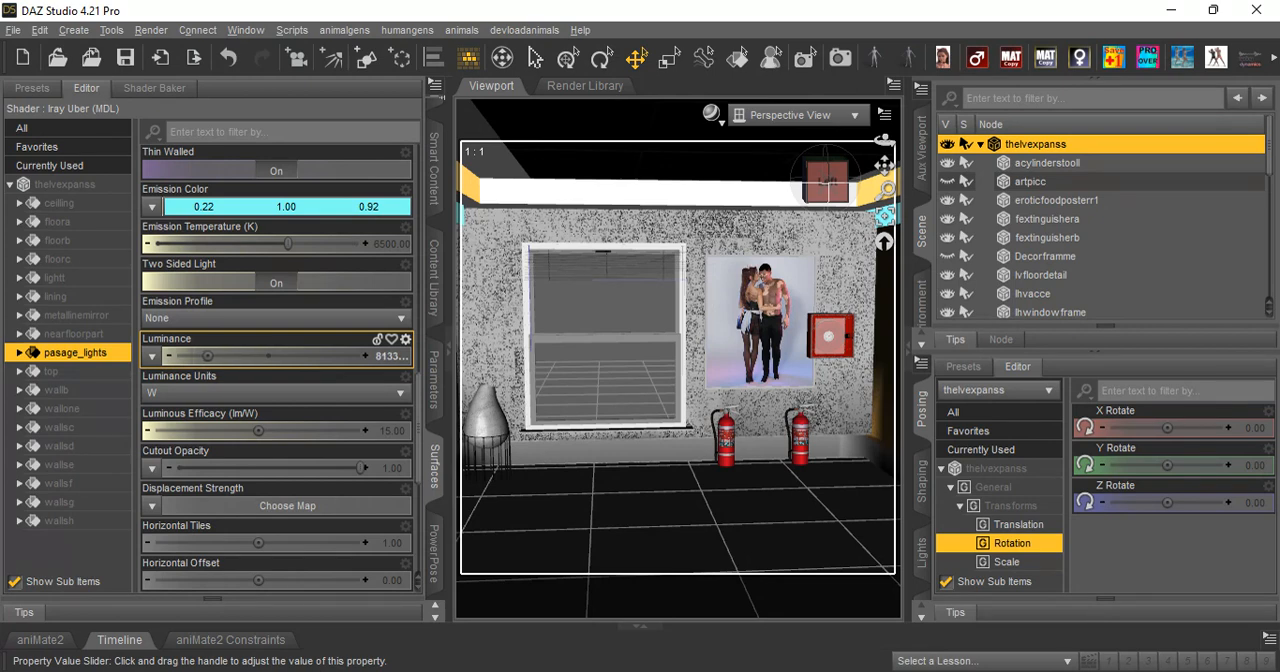
drag(207, 356, 266, 358)
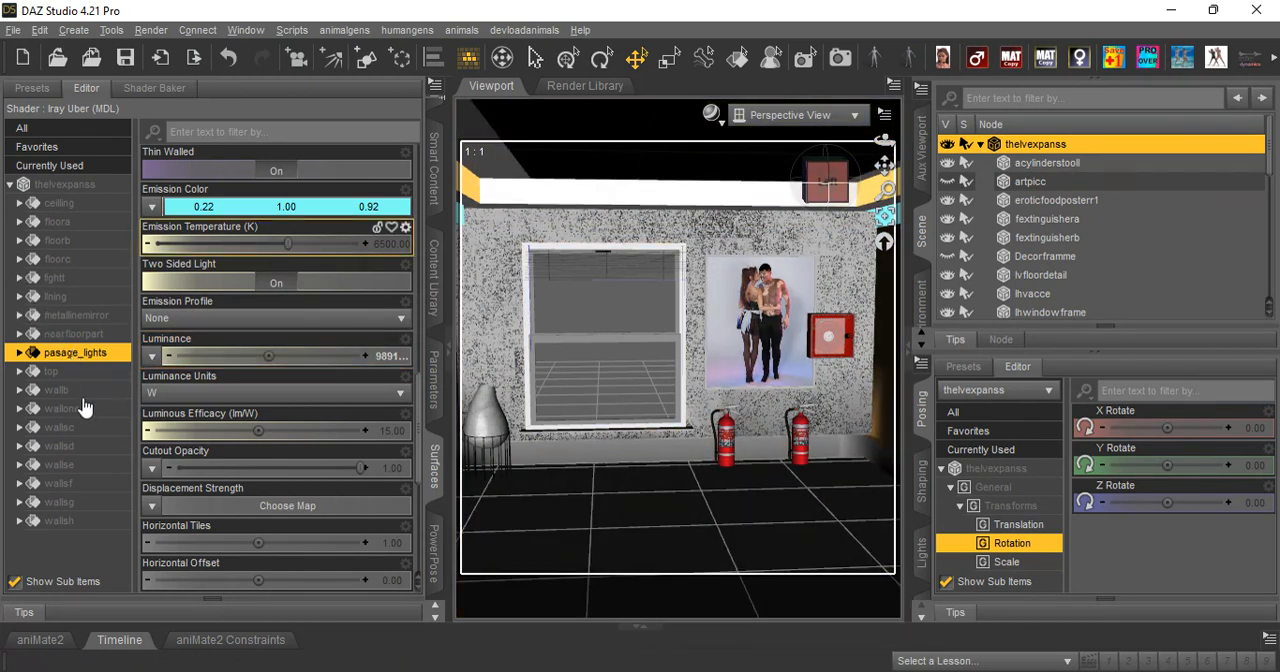
Set the lightt surface's emission color to orange-red (RGB 255, 79, 35).
click(86, 279)
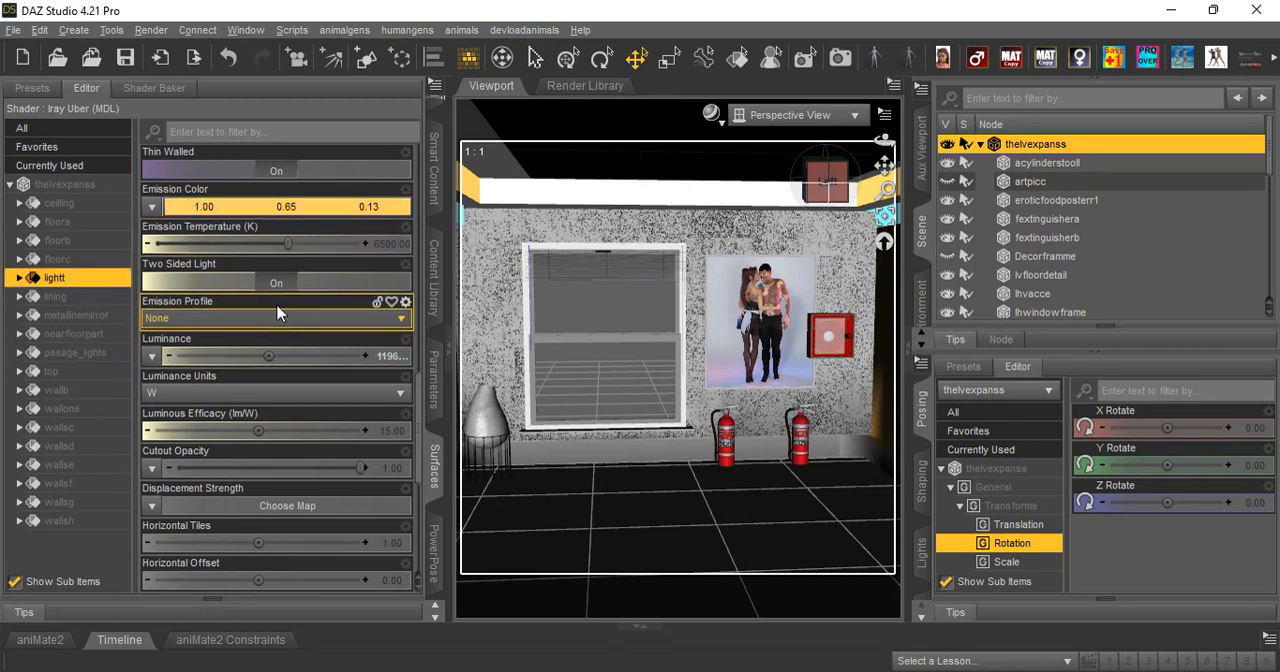
click(249, 208)
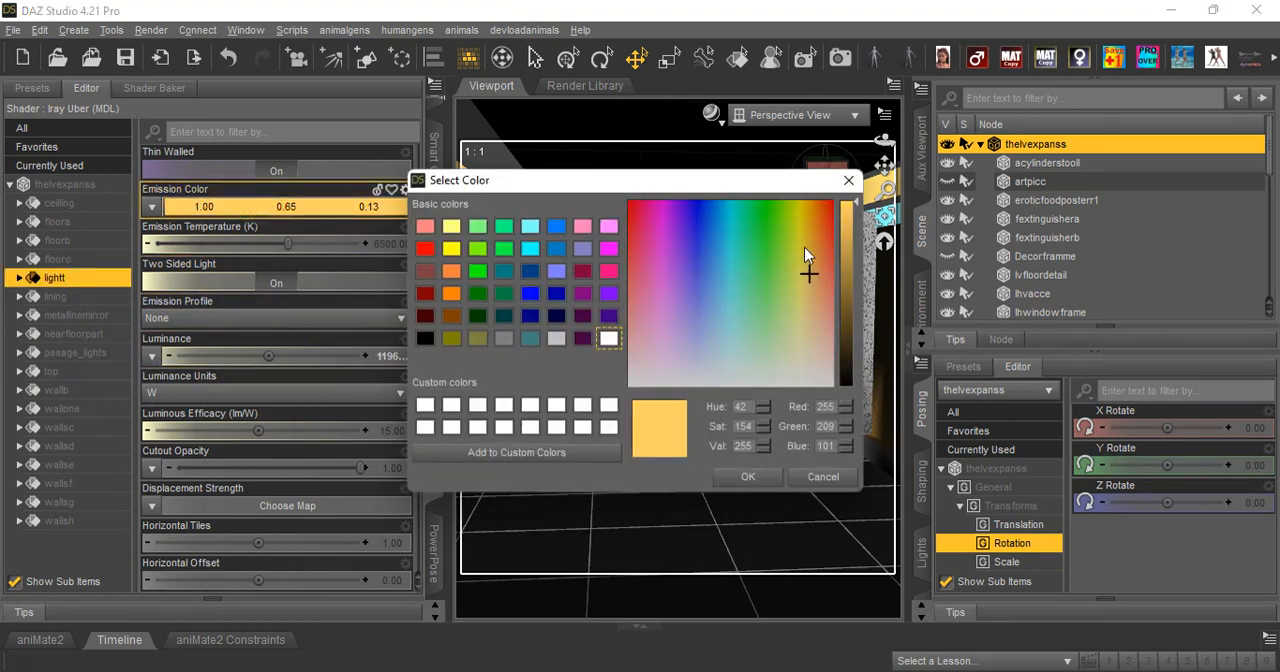
mouse_move(806, 236)
mouse_down()
mouse_move(835, 213)
mouse_move(826, 229)
mouse_up()
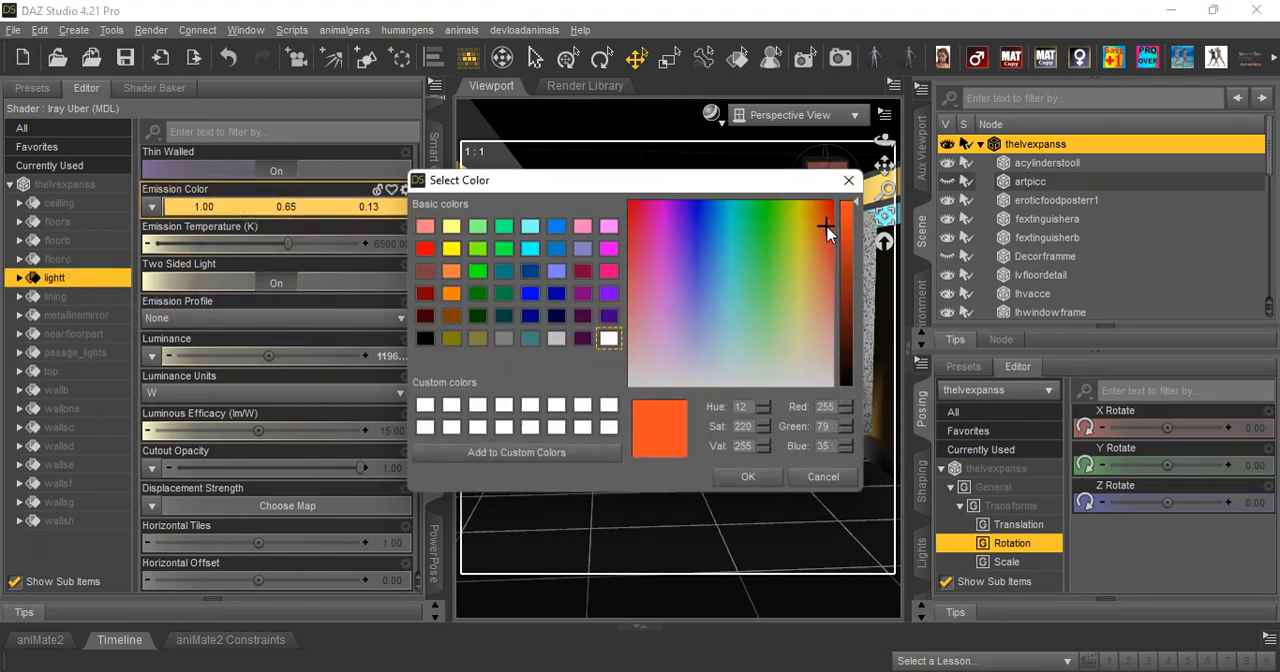
click(749, 477)
Preview the colored lighting in NVIDIA Iray, framing the ceiling corner above the couple poster and fire hose box.
click(711, 113)
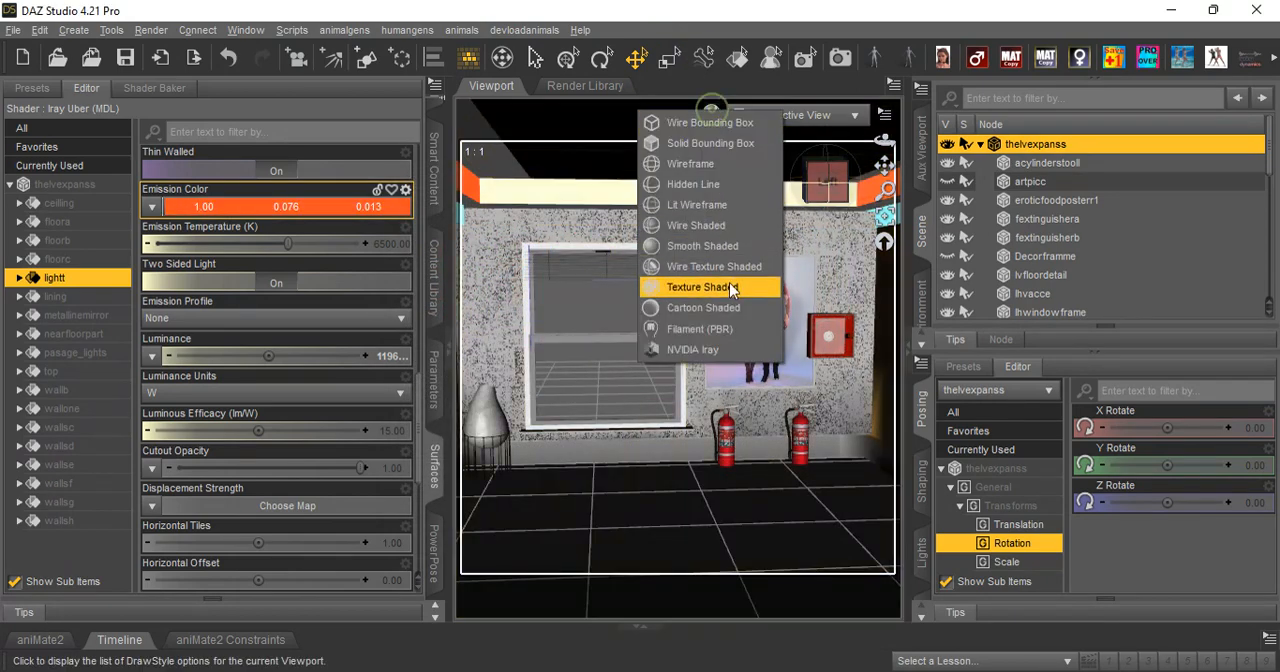
click(719, 348)
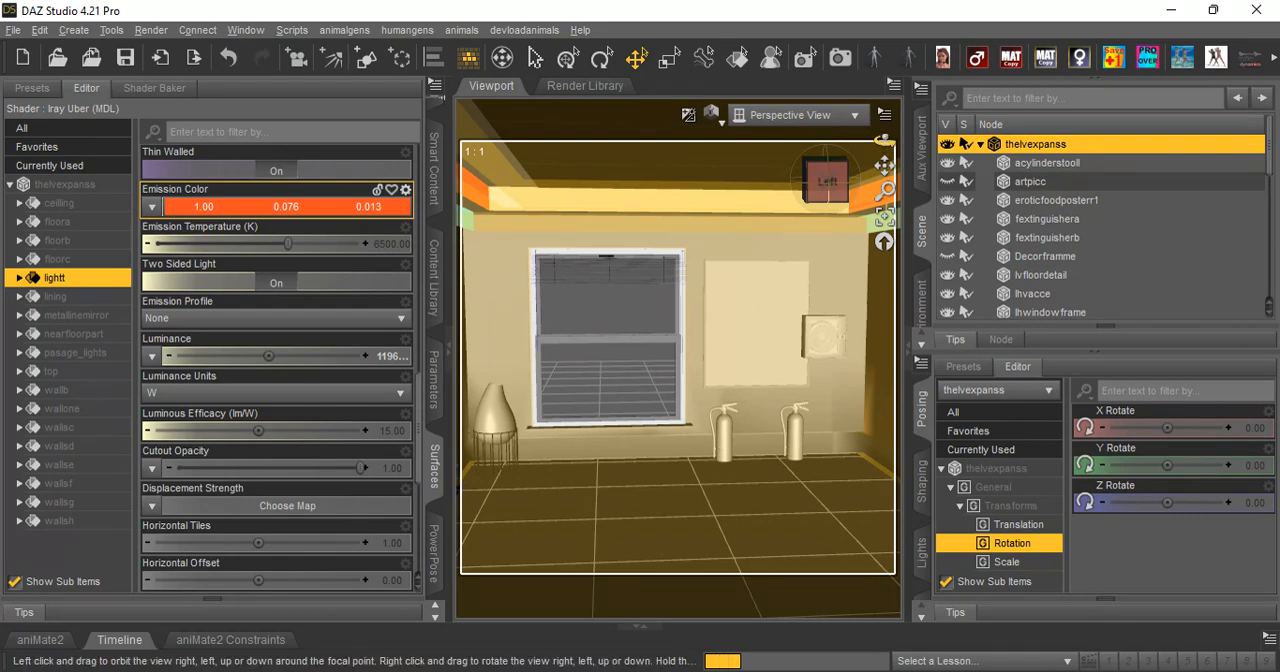
drag(884, 141, 878, 143)
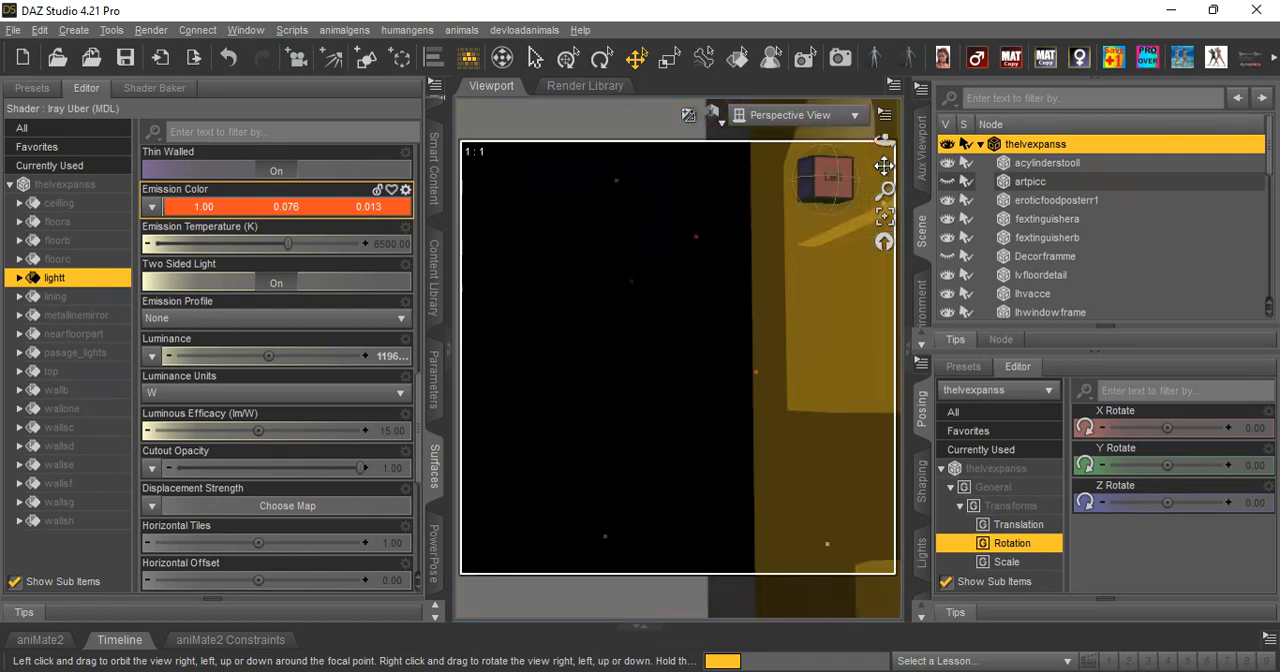
mouse_move(885, 165)
mouse_down()
mouse_move(885, 205)
mouse_move(657, 491)
mouse_up()
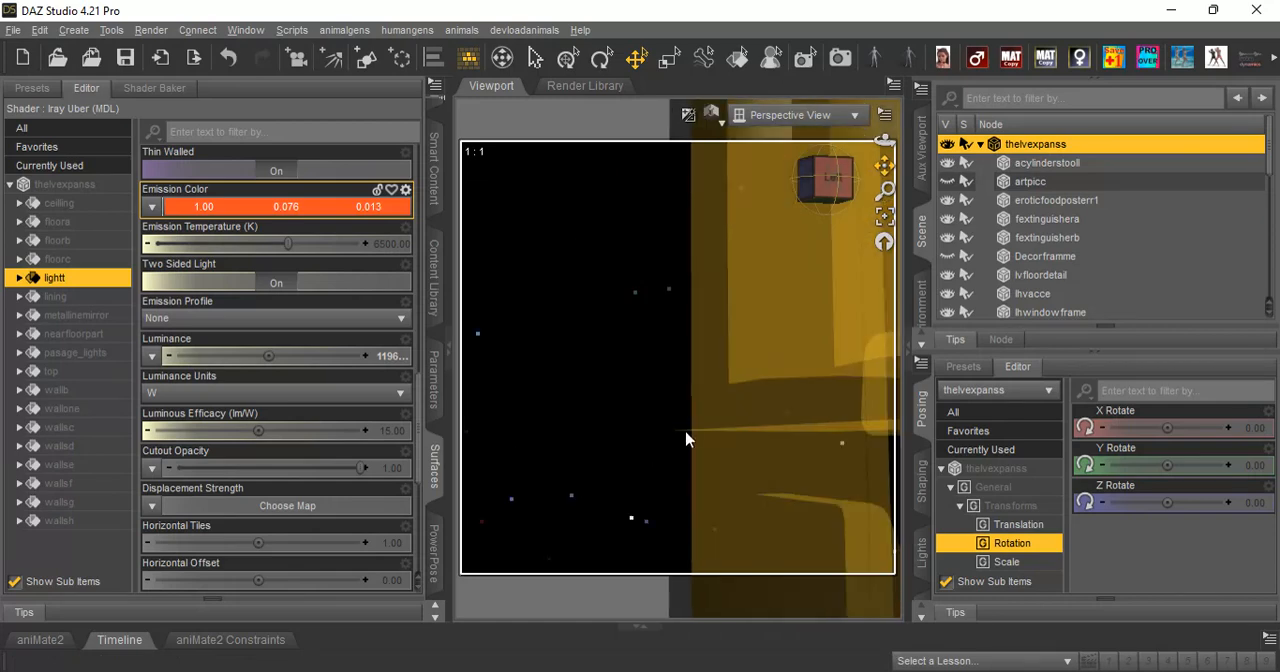
drag(686, 440, 1110, 425)
scroll(793, 295, up, 3)
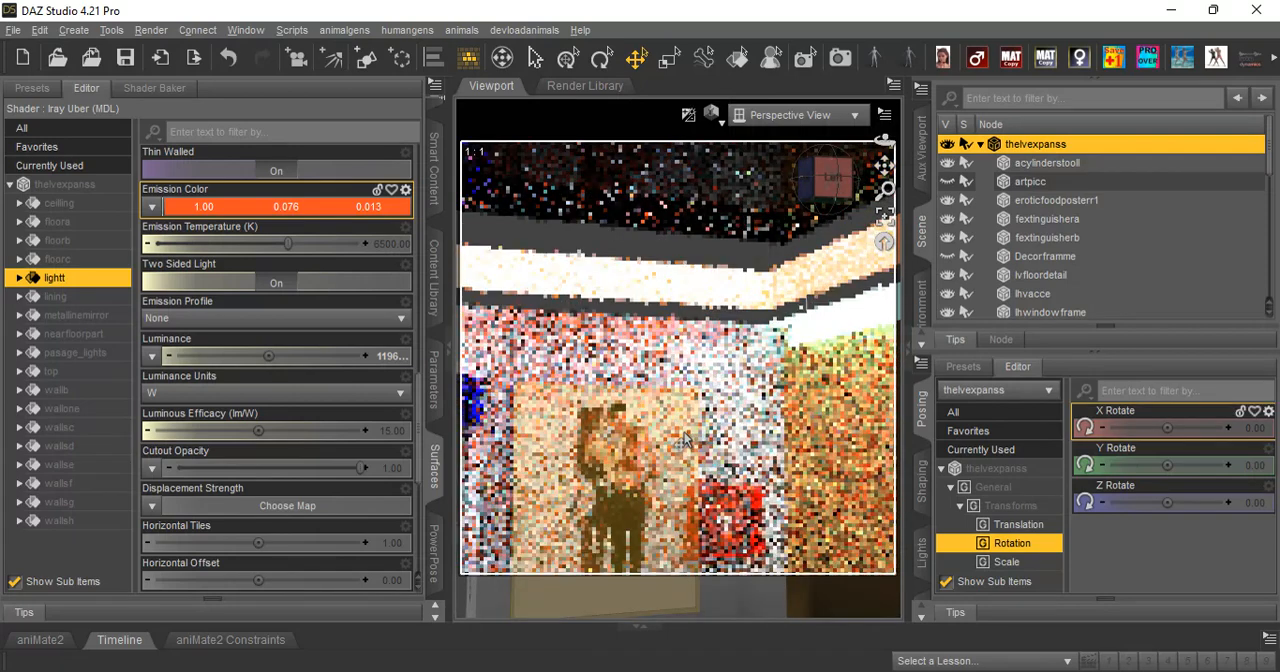
Set the lightt surface's emission color to bright cyan (RGB 53, 245, 255).
click(229, 208)
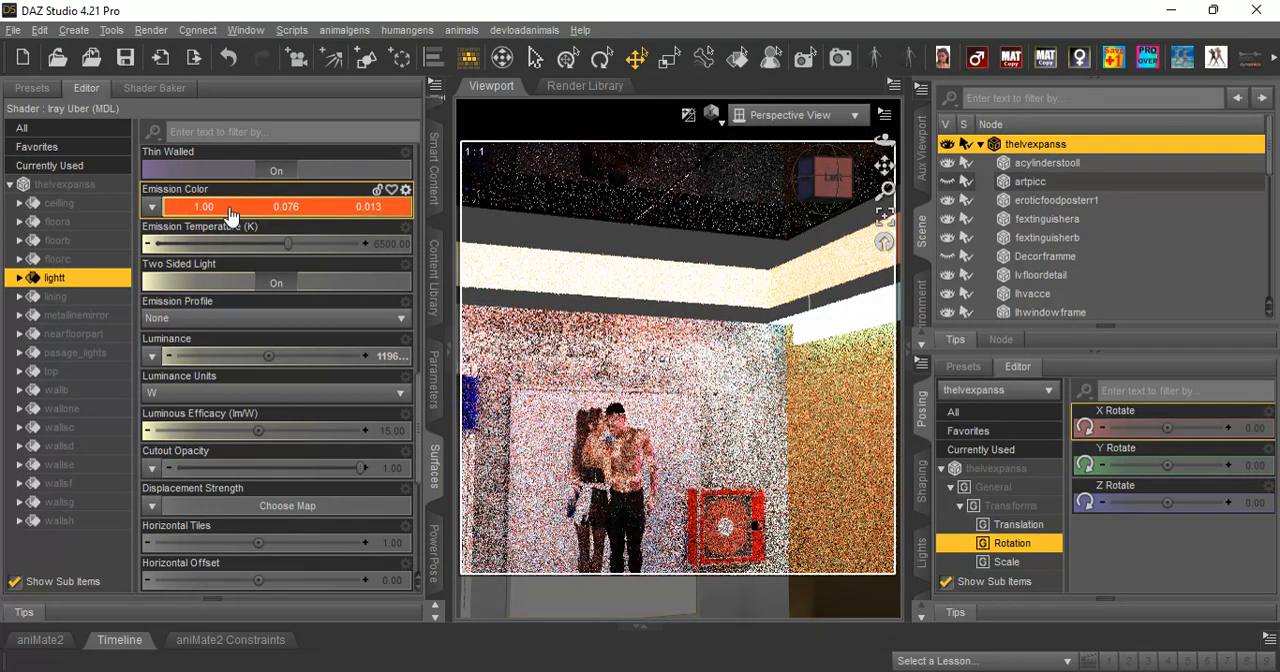
click(229, 207)
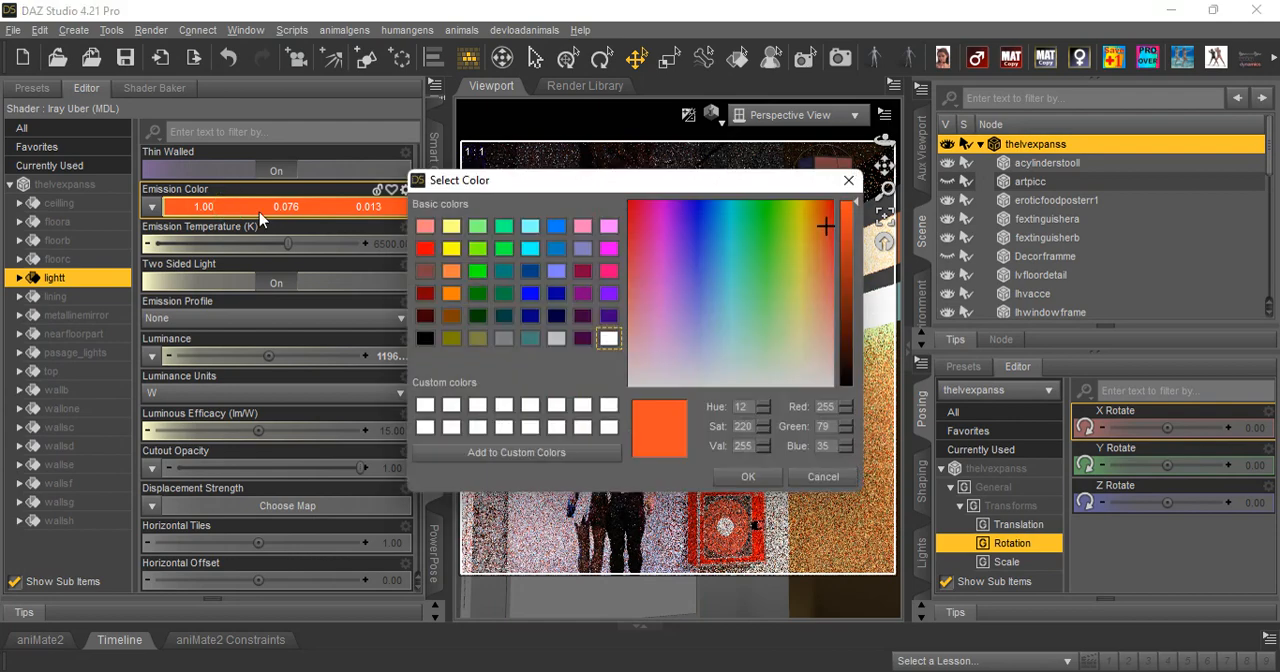
click(728, 241)
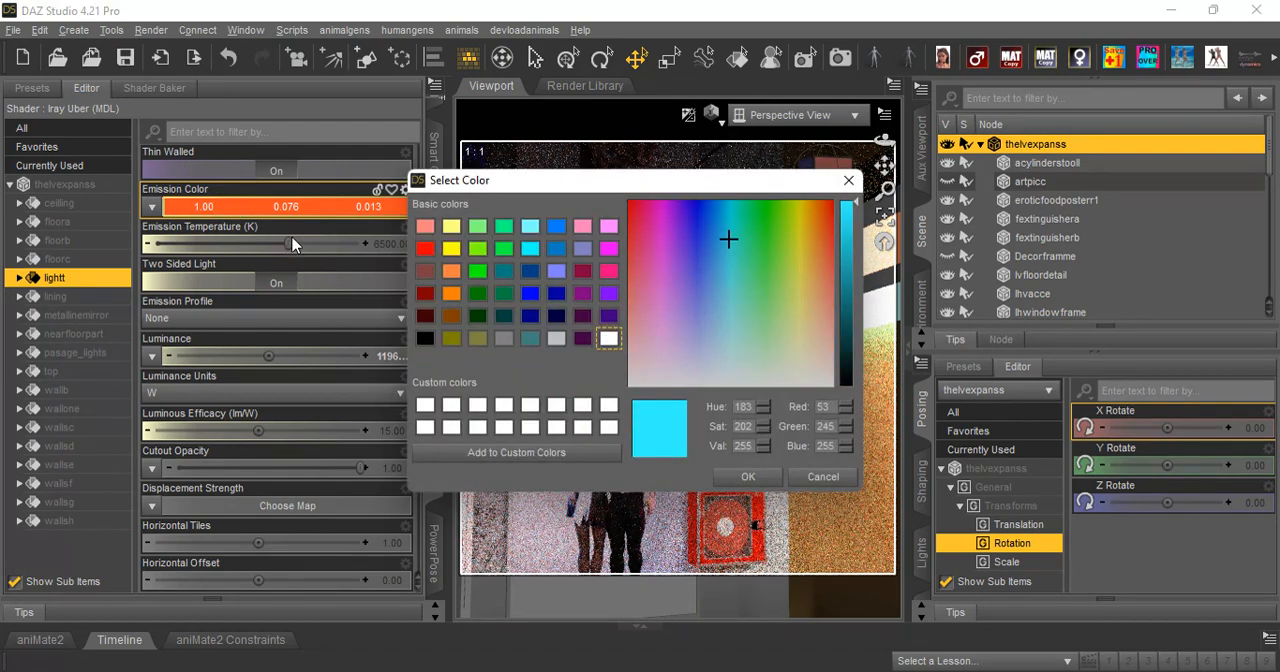
drag(690, 186, 305, 229)
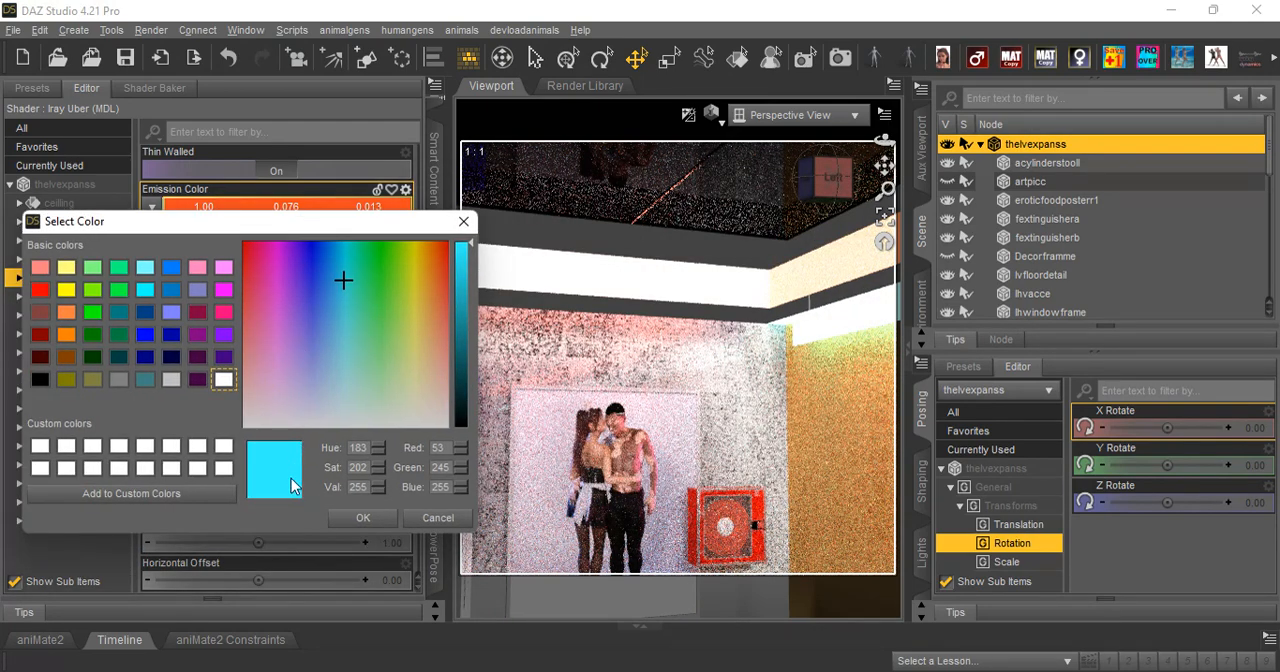
click(364, 518)
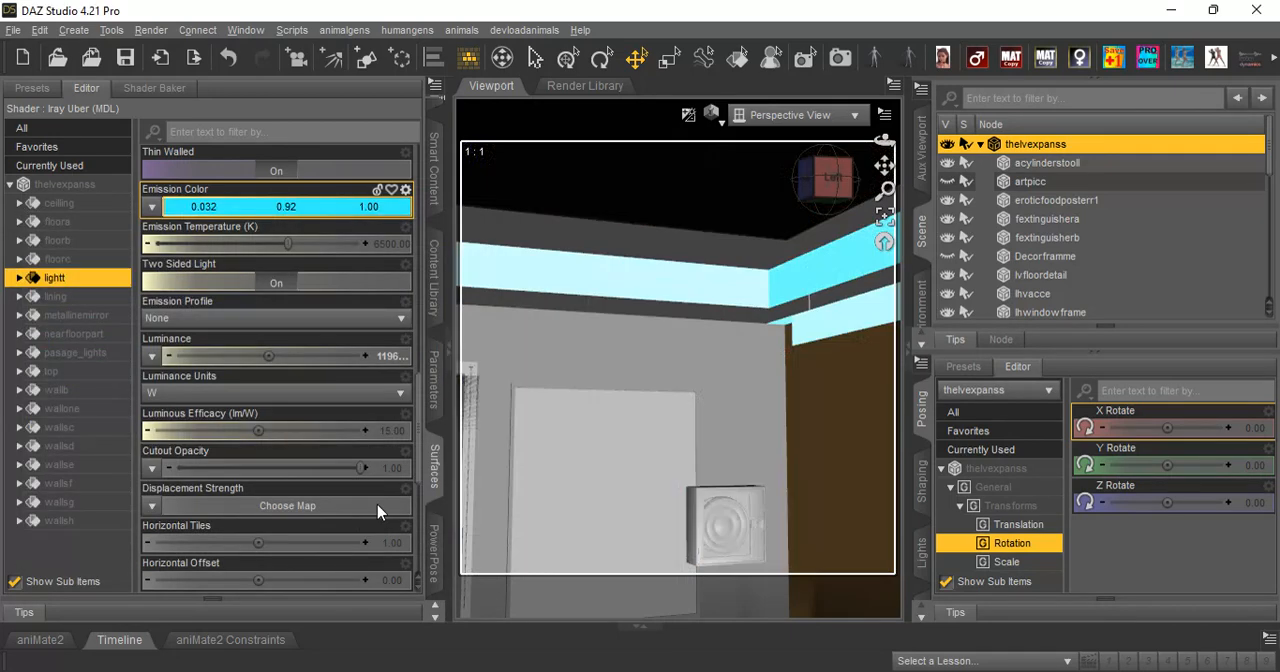
Return the viewport to Texture Shaded display and frame the window beside the couple poster.
click(716, 115)
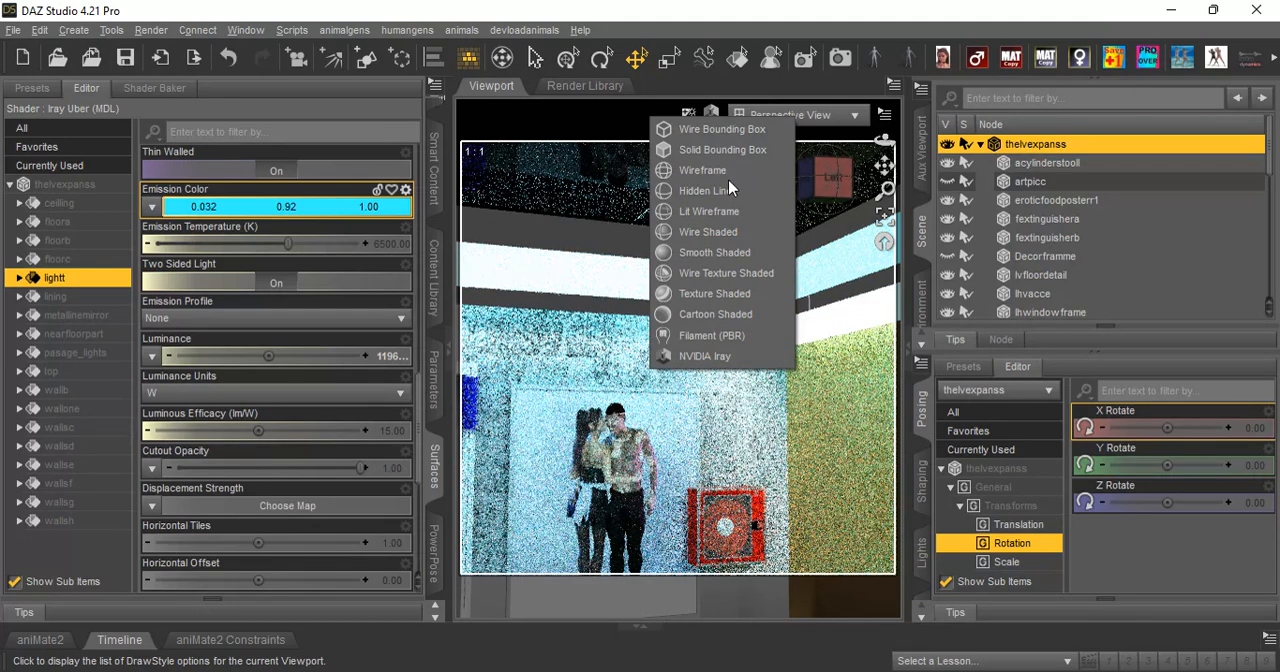
click(730, 293)
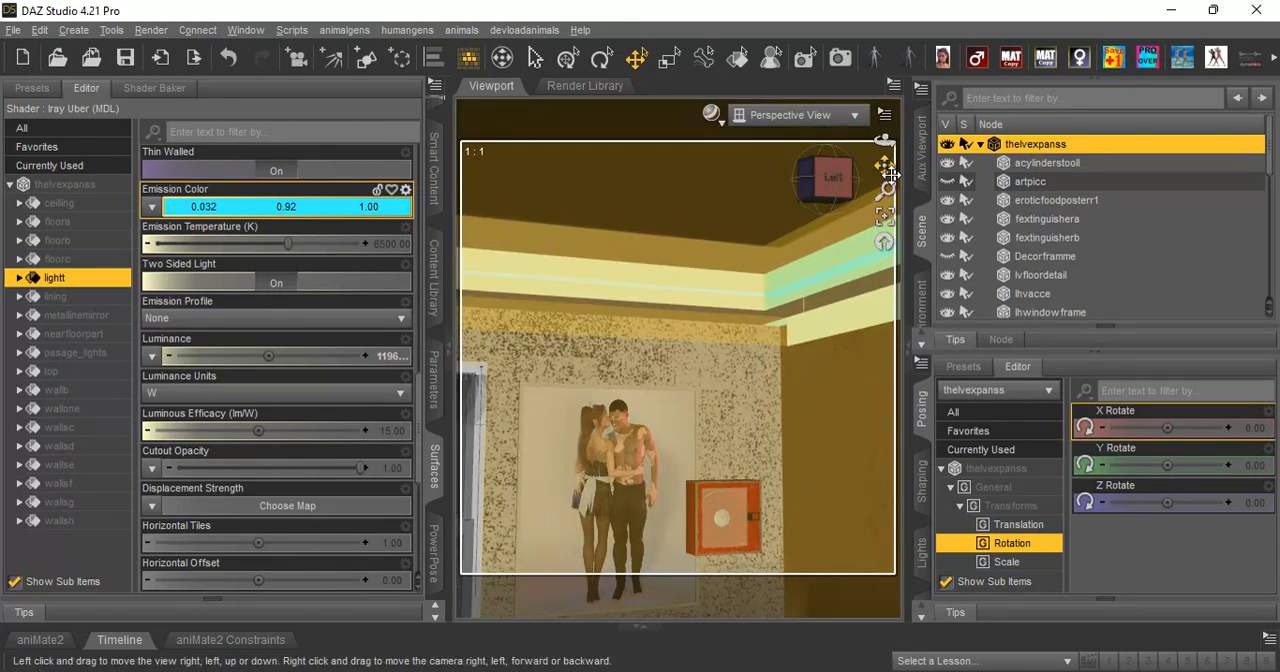
drag(884, 166, 900, 100)
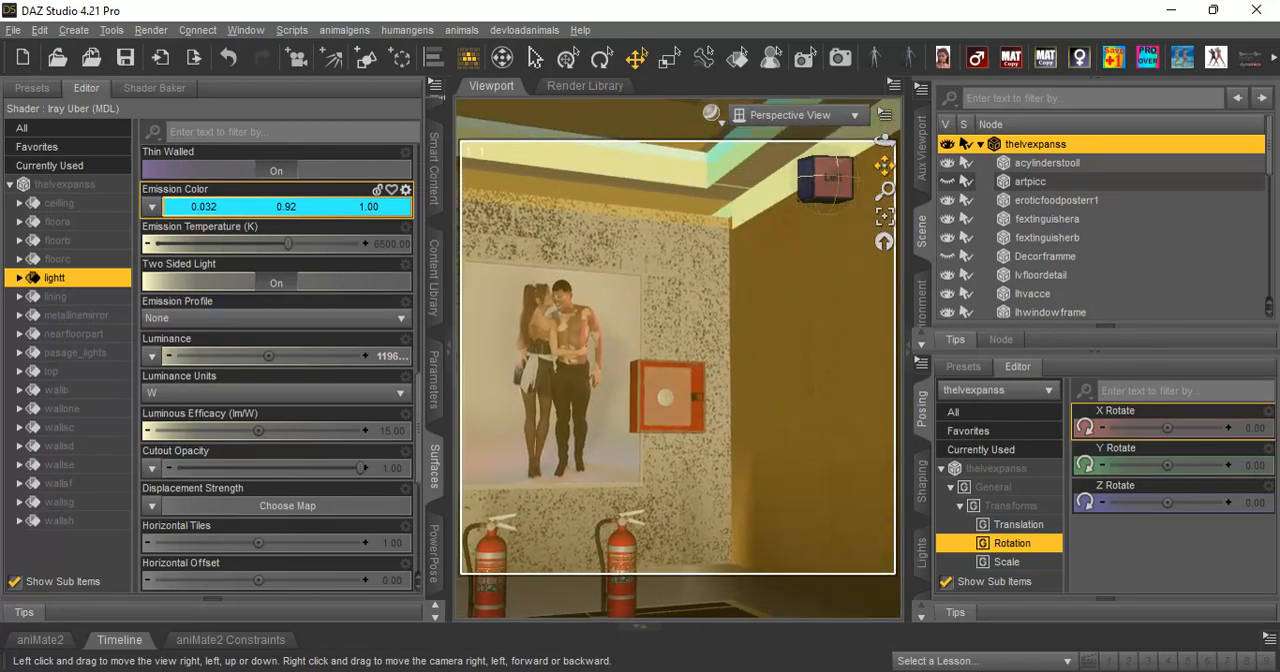
drag(884, 141, 1090, 165)
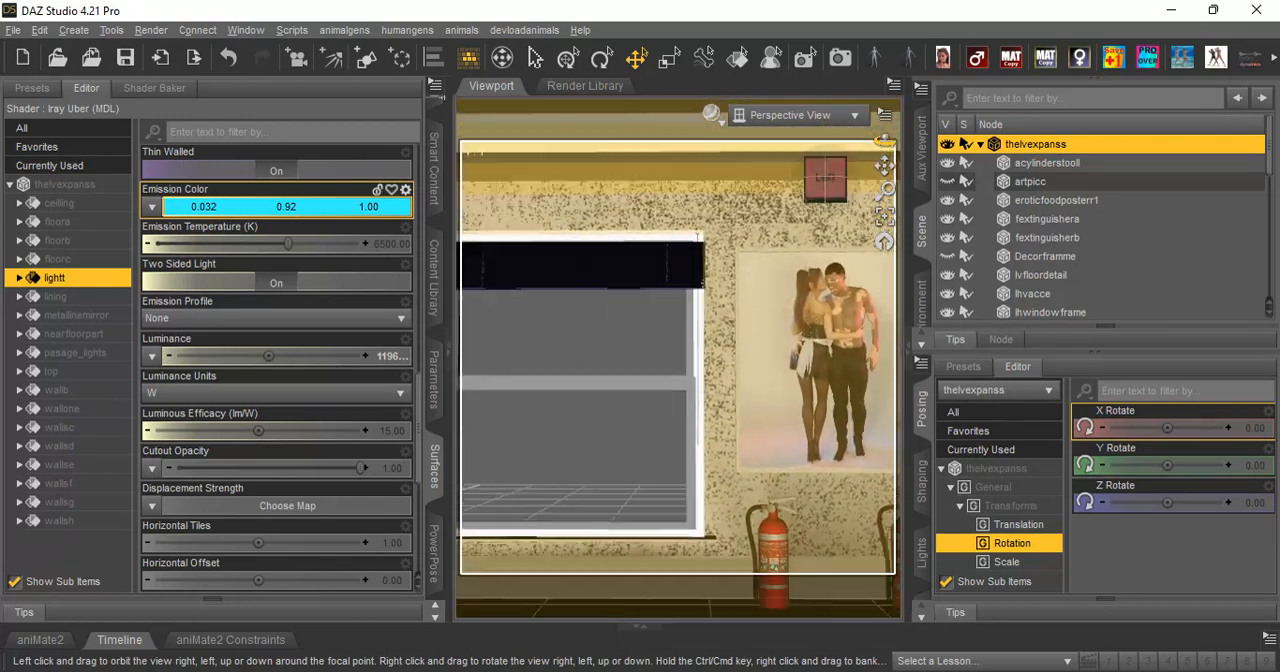